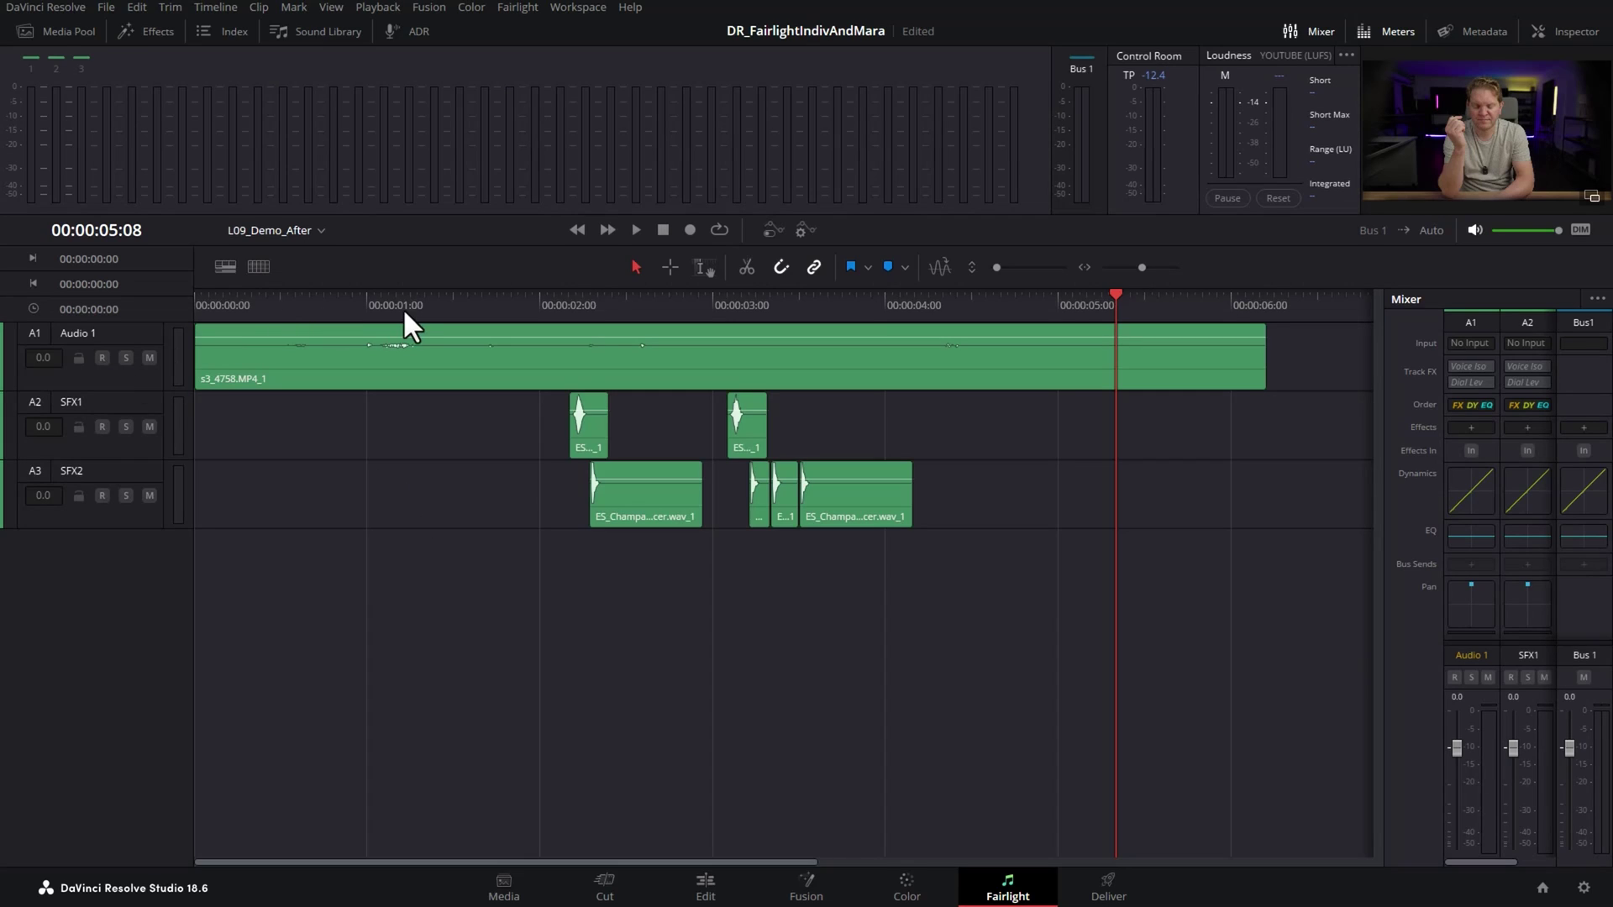
# Select the SFX1 track, then SFX2, then deselect SFX2
pyautogui.click(83, 402)
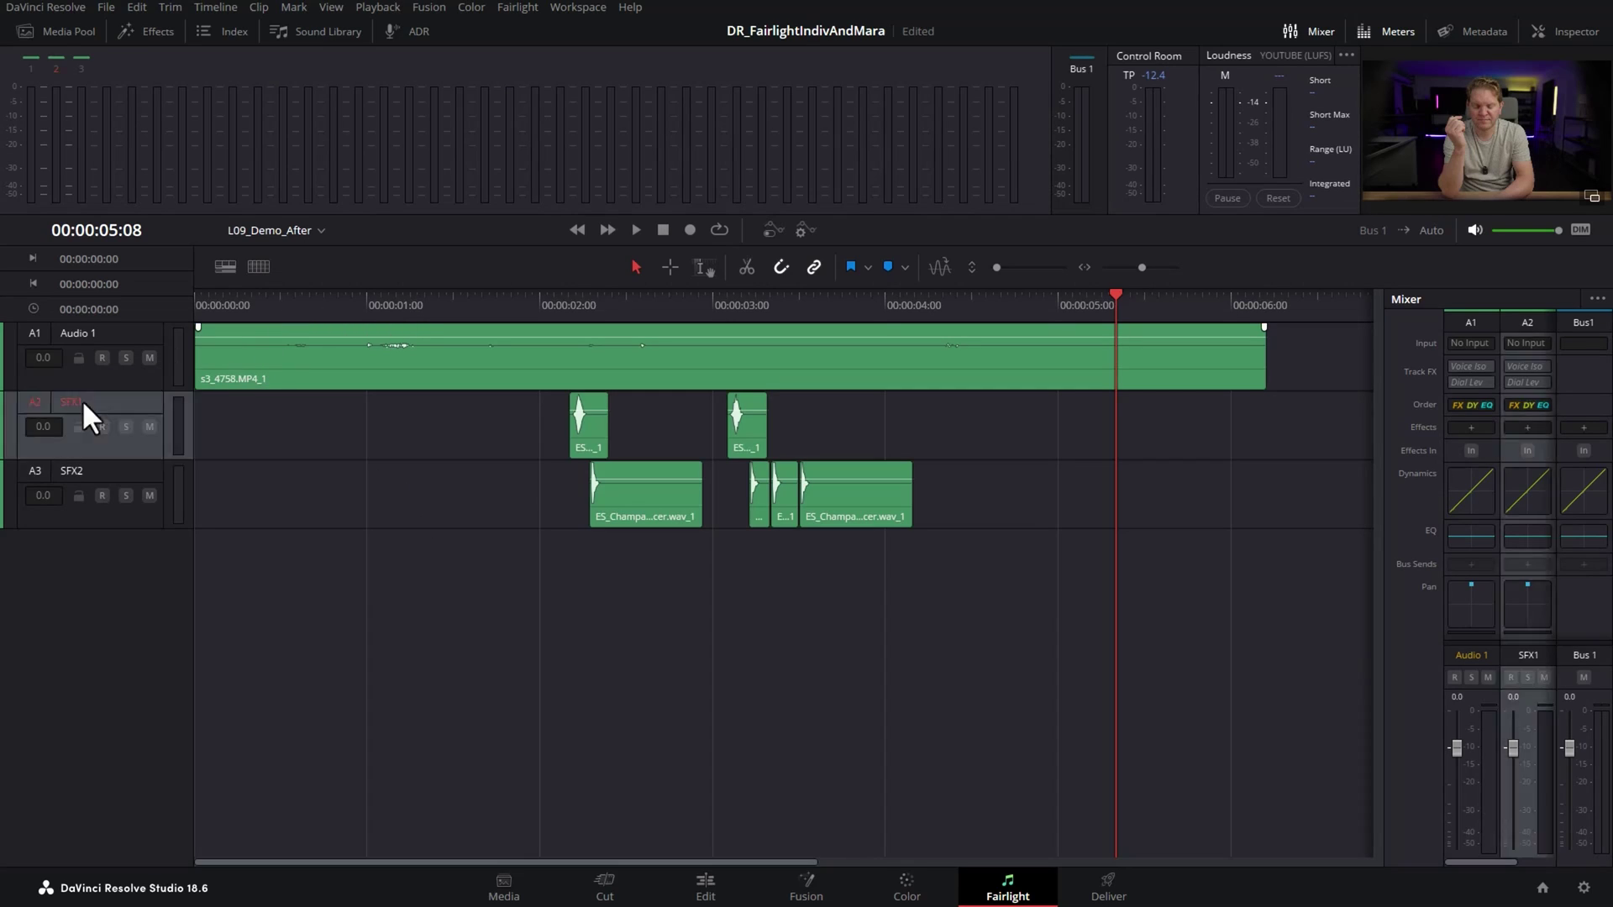
pyautogui.click(66, 470)
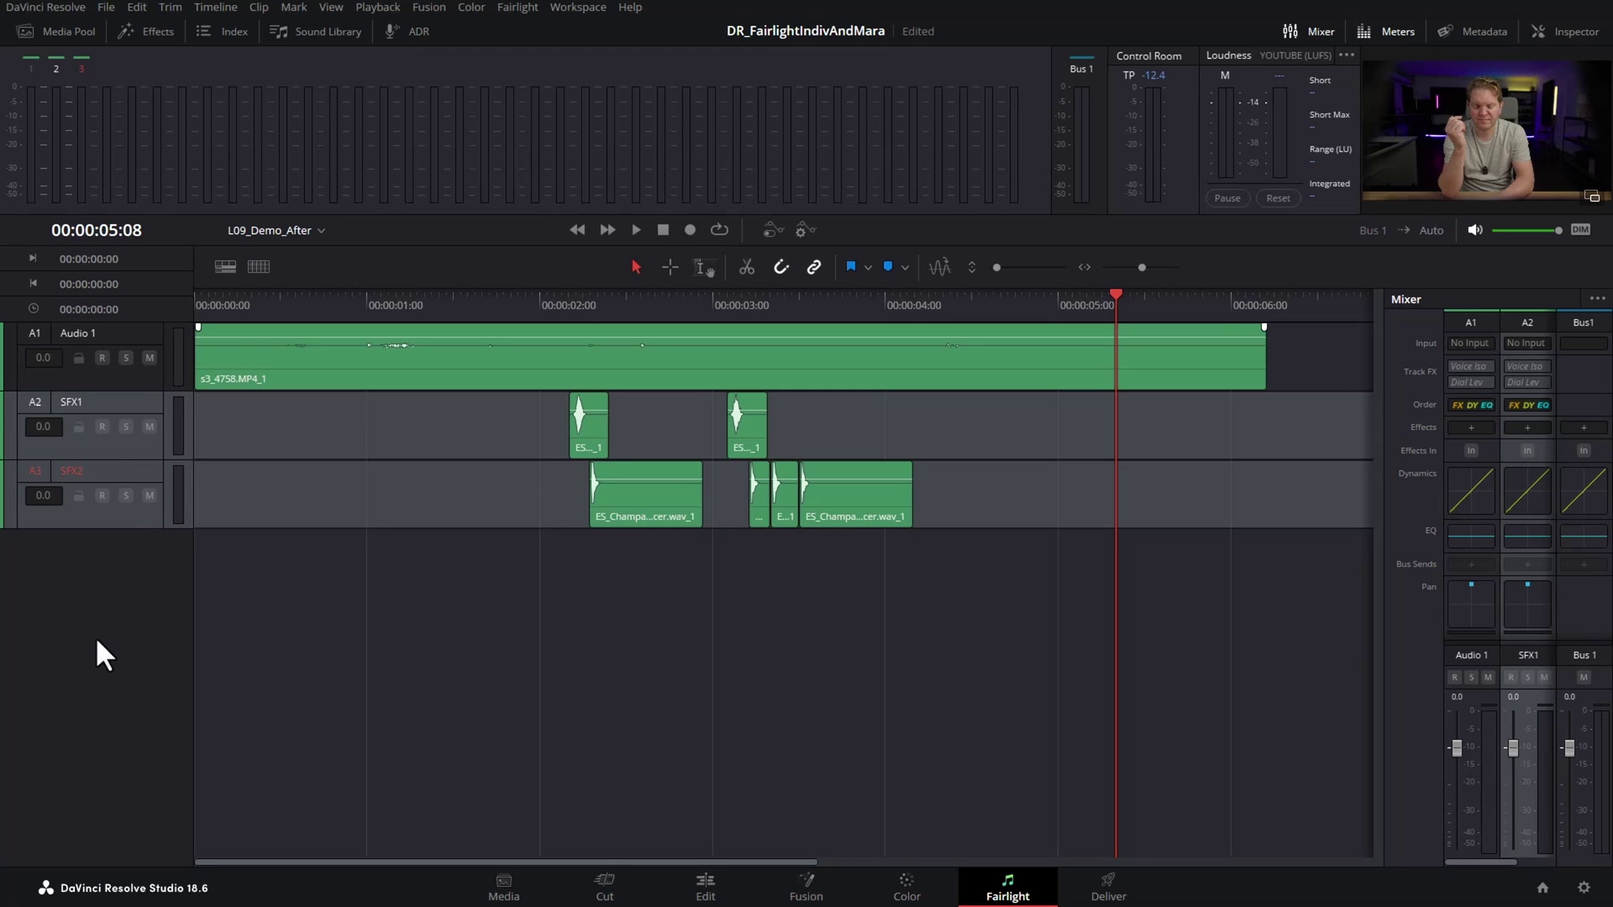
pyautogui.click(103, 662)
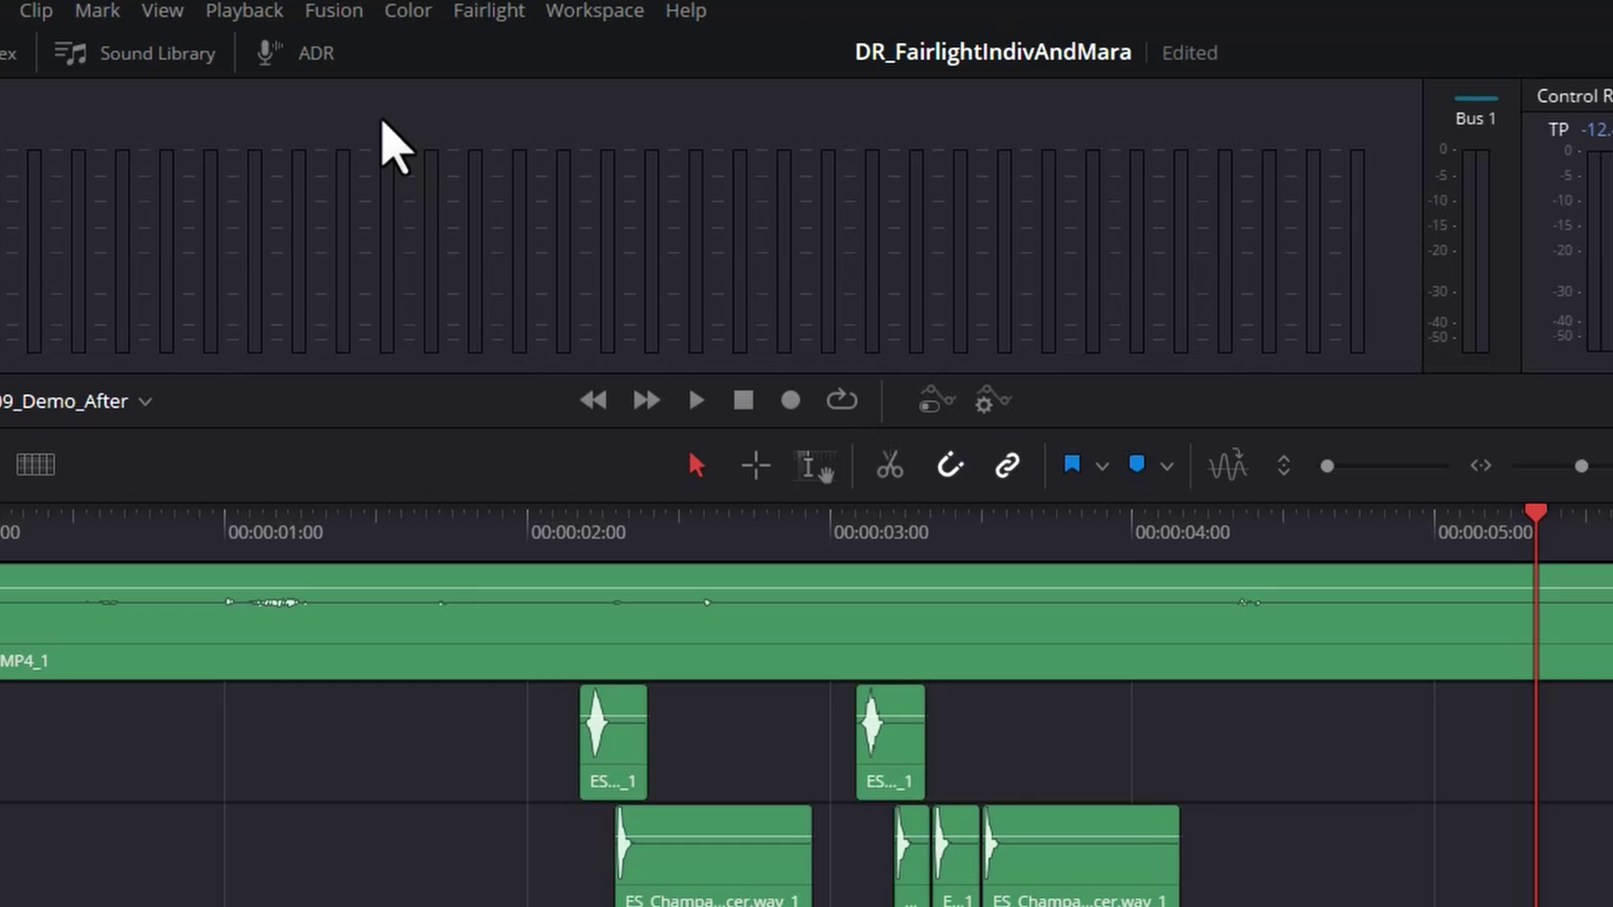
# In Bus Format, add a stereo, orange Bus 2 and rename it SFX Bus
pyautogui.click(481, 13)
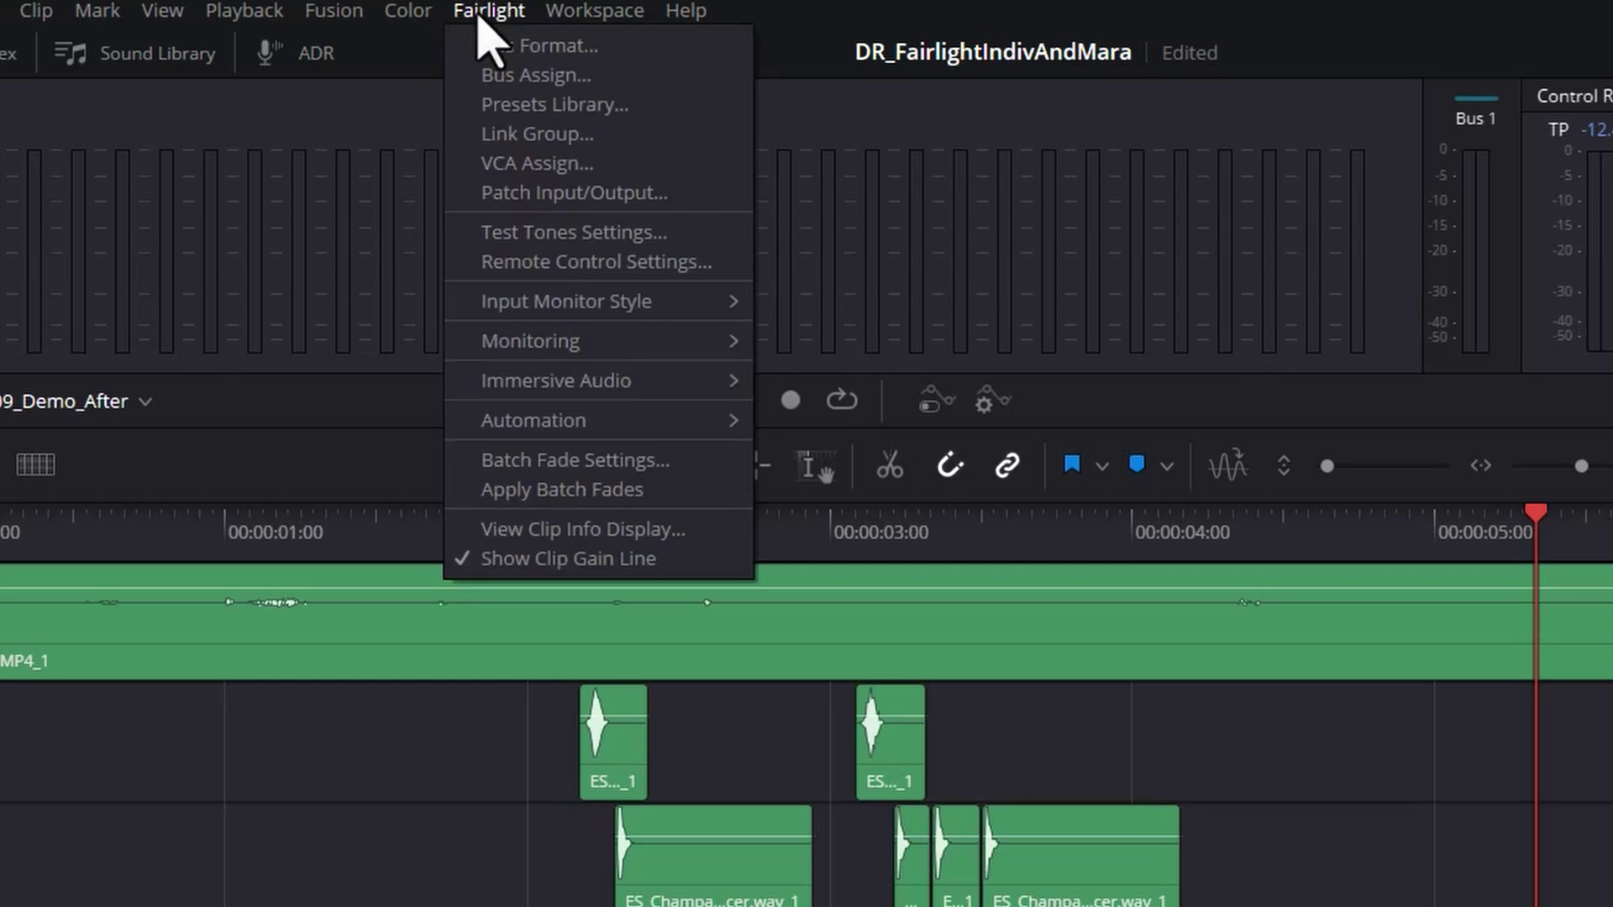
pyautogui.click(639, 49)
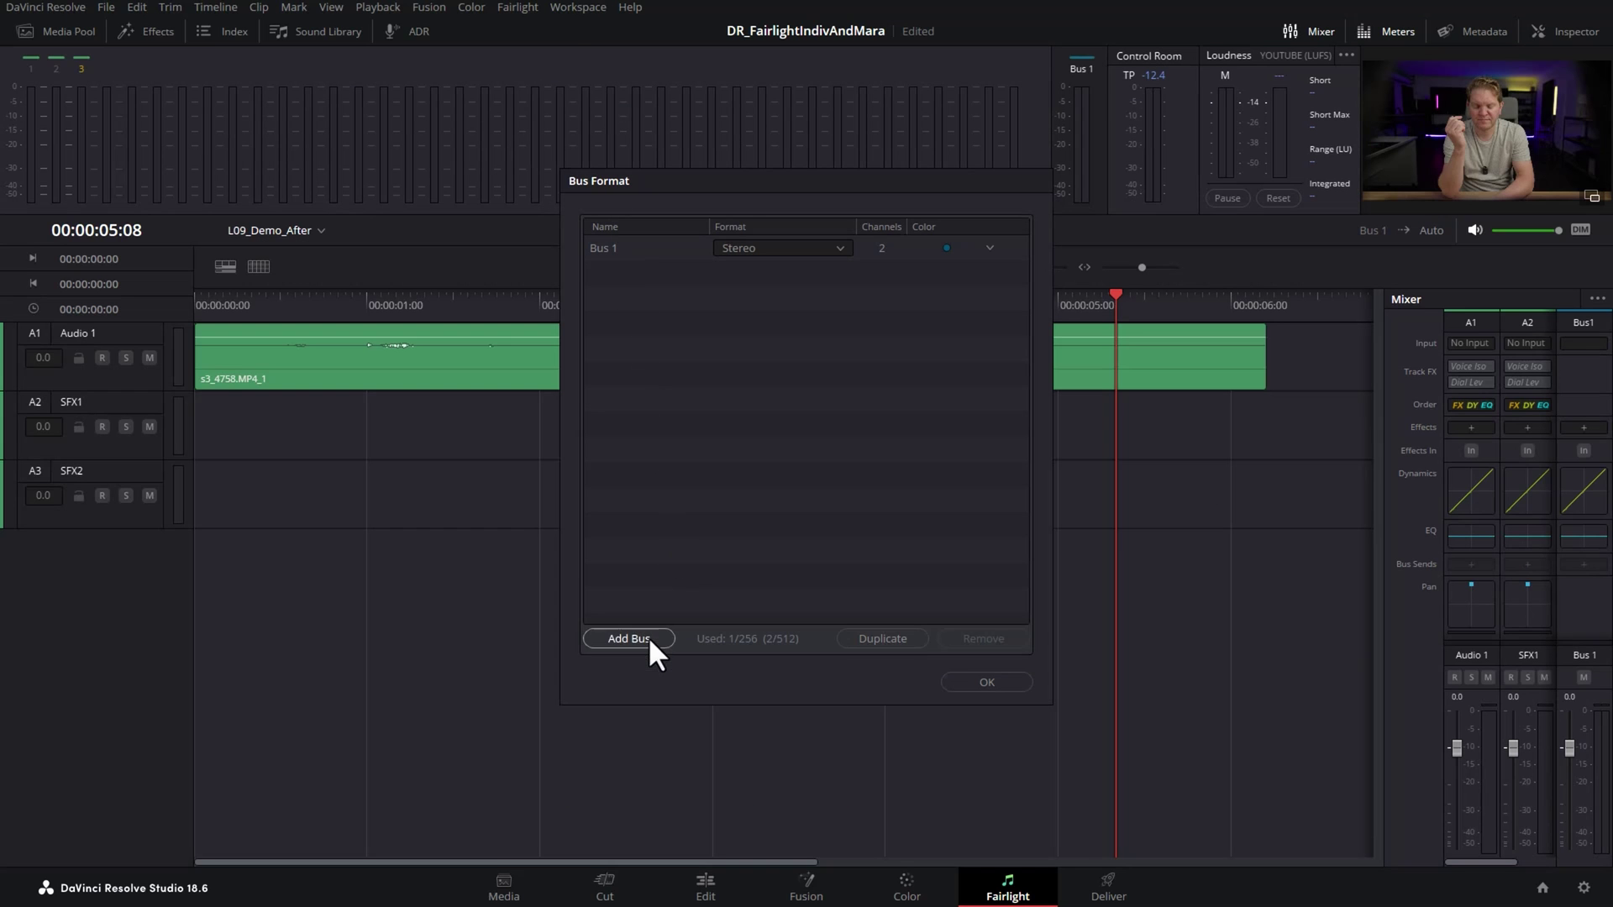
pyautogui.click(695, 798)
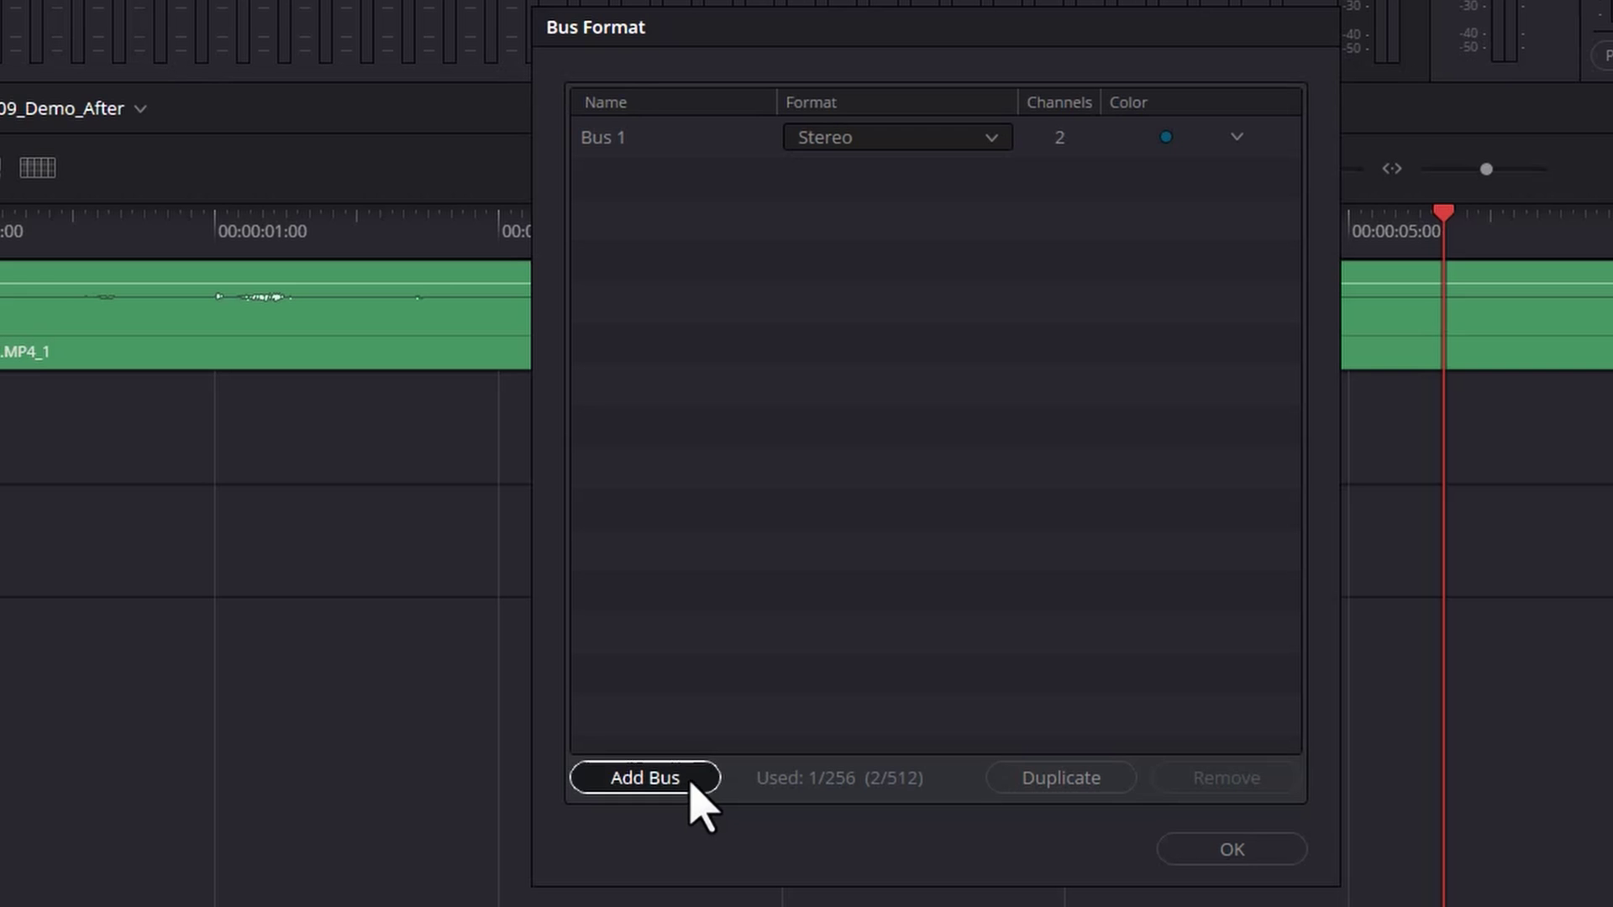
pyautogui.click(990, 180)
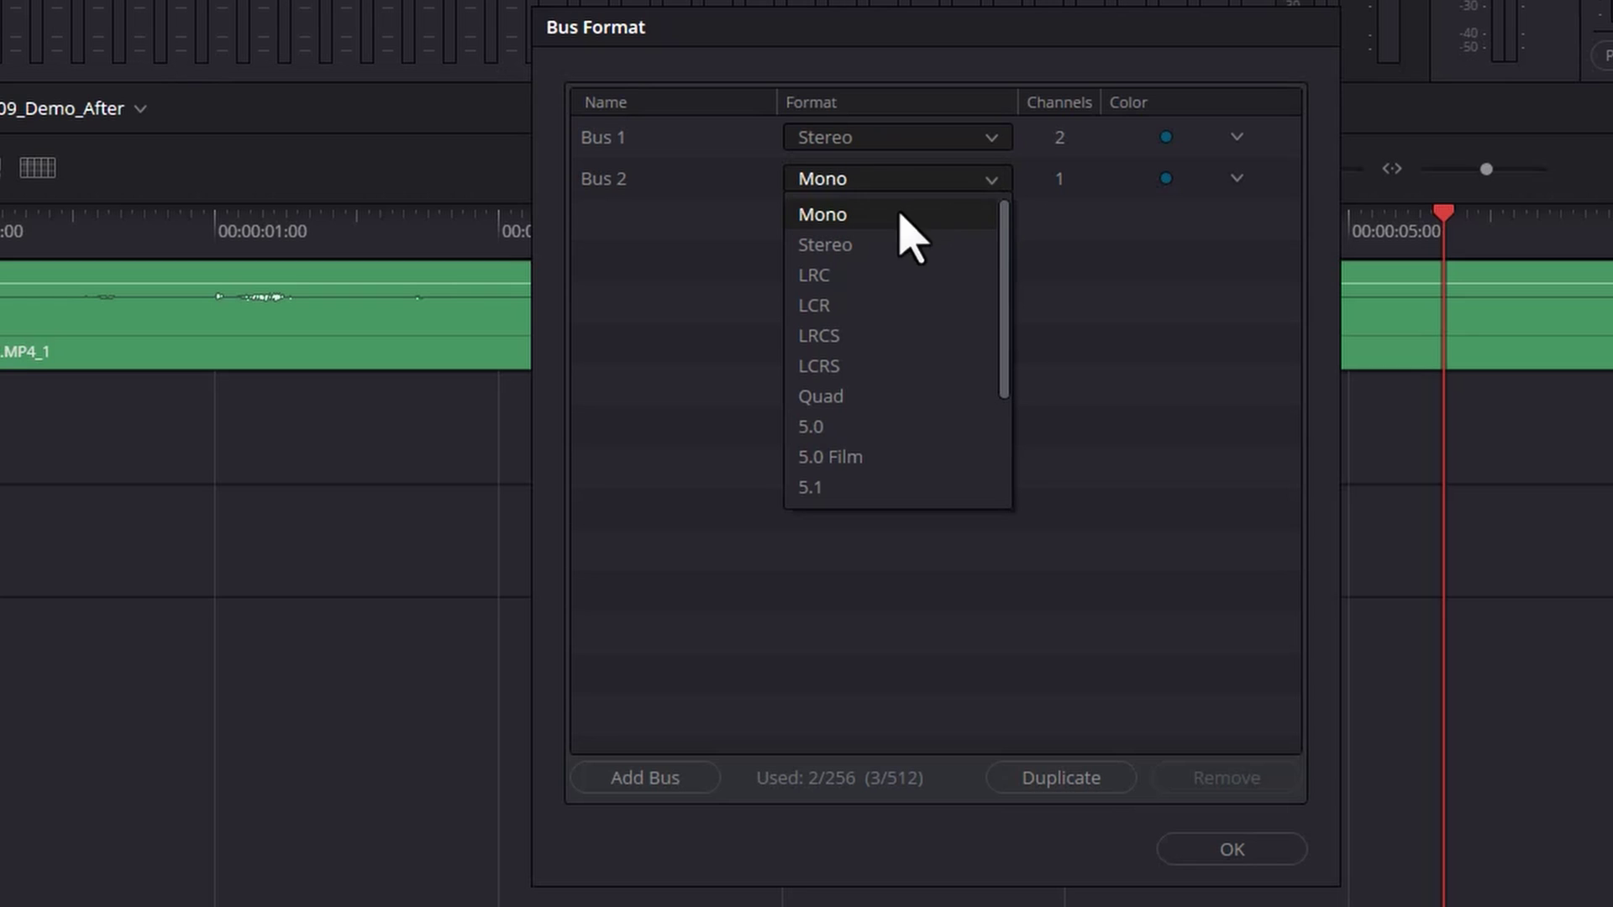
pyautogui.click(834, 247)
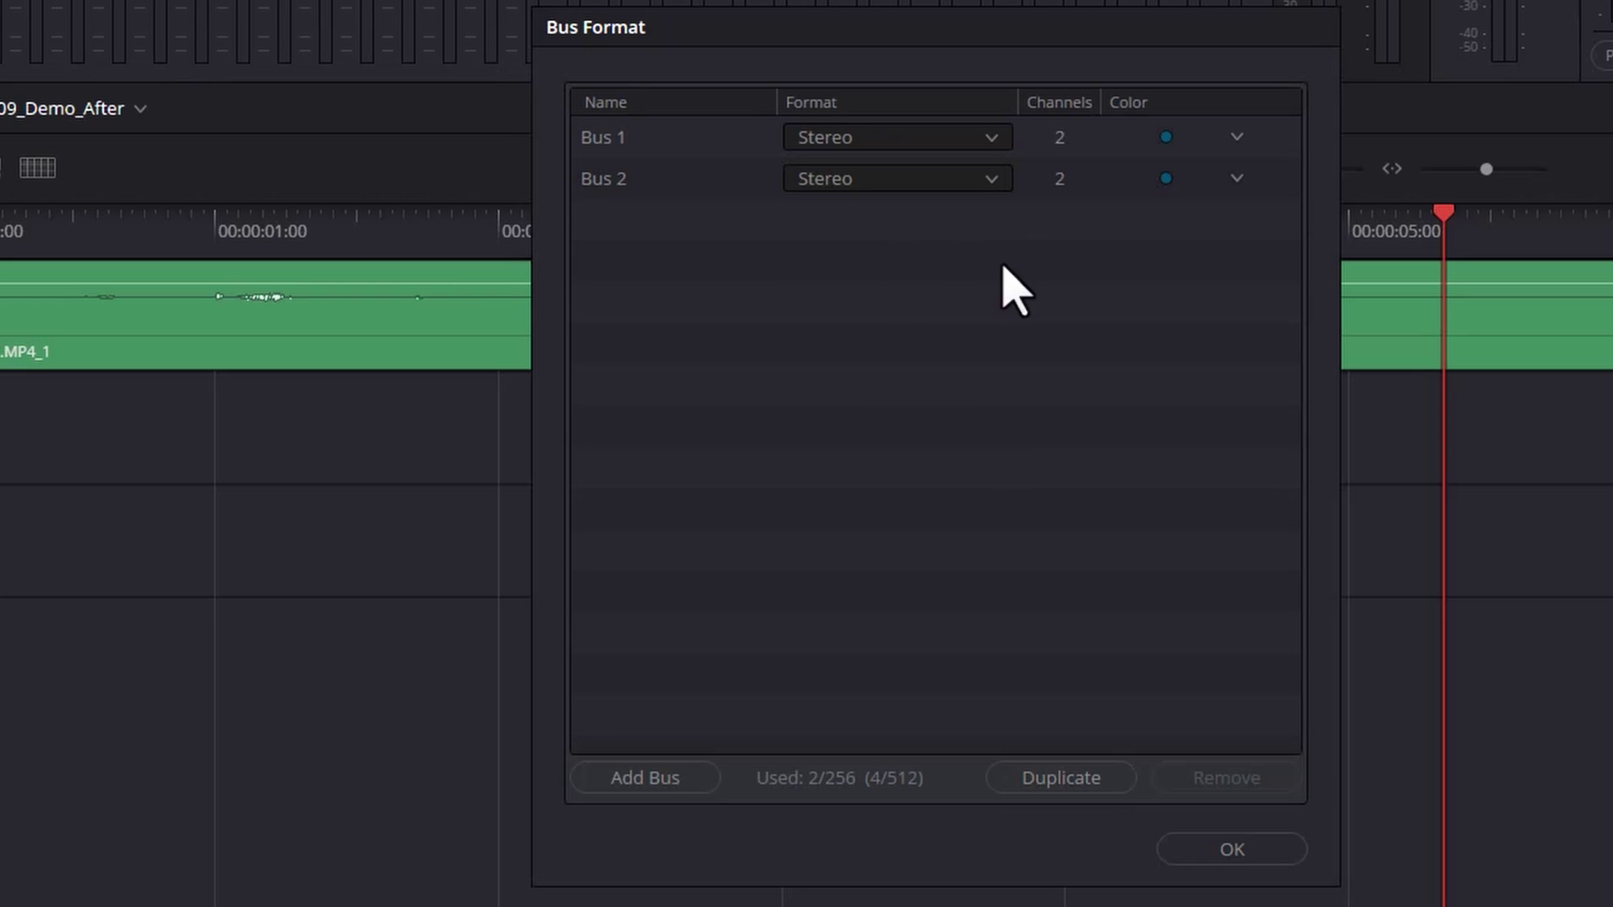
pyautogui.click(1169, 179)
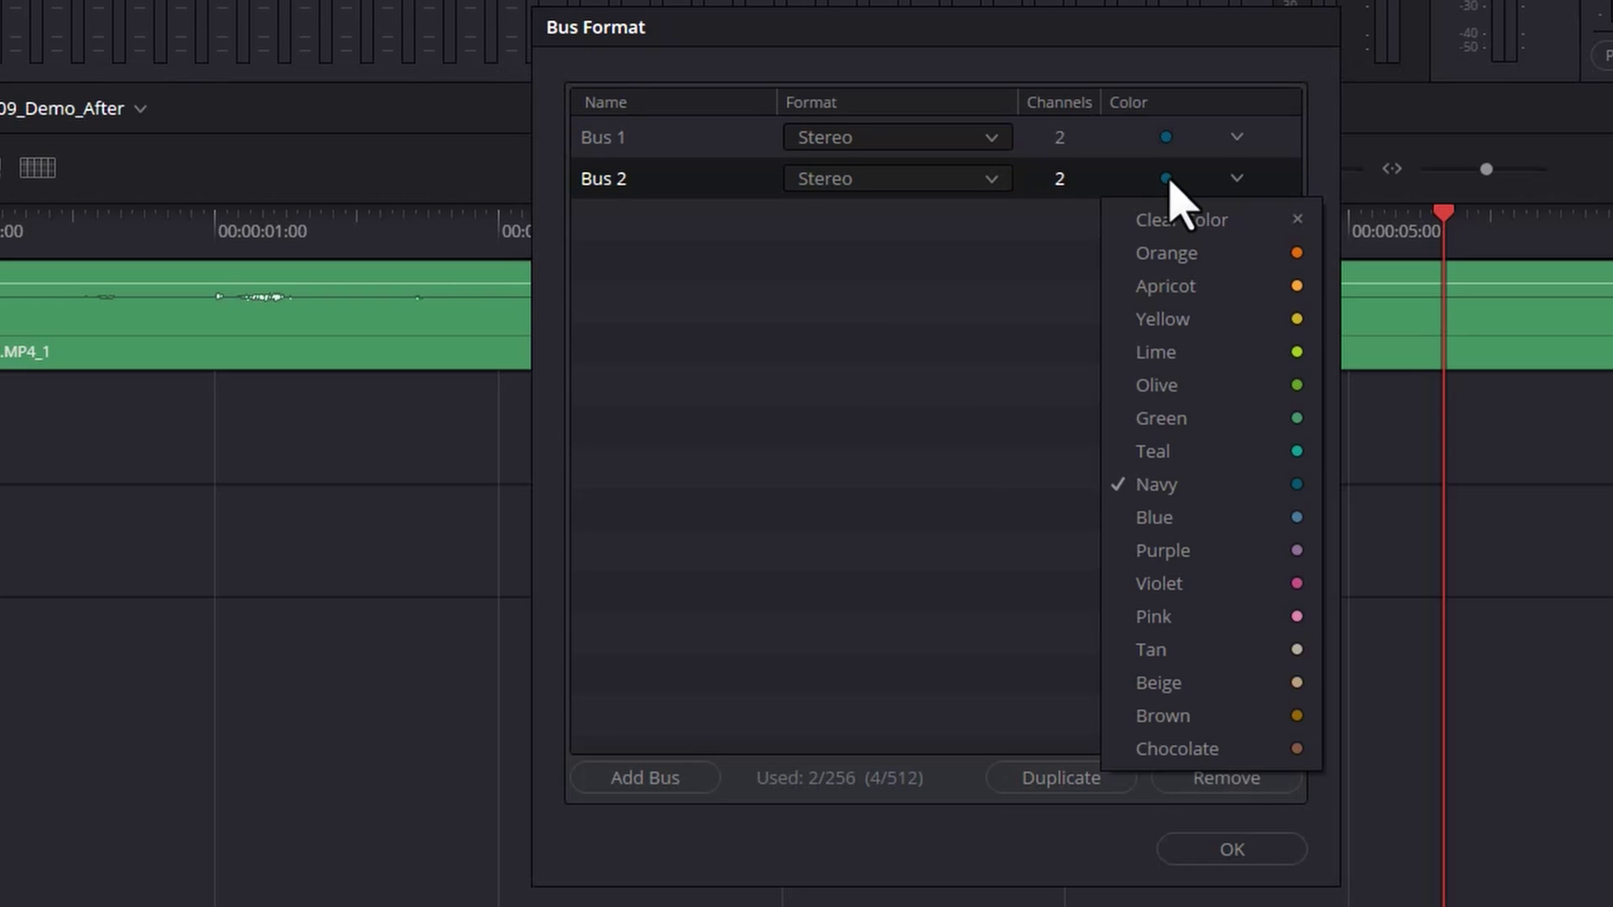
pyautogui.click(1169, 253)
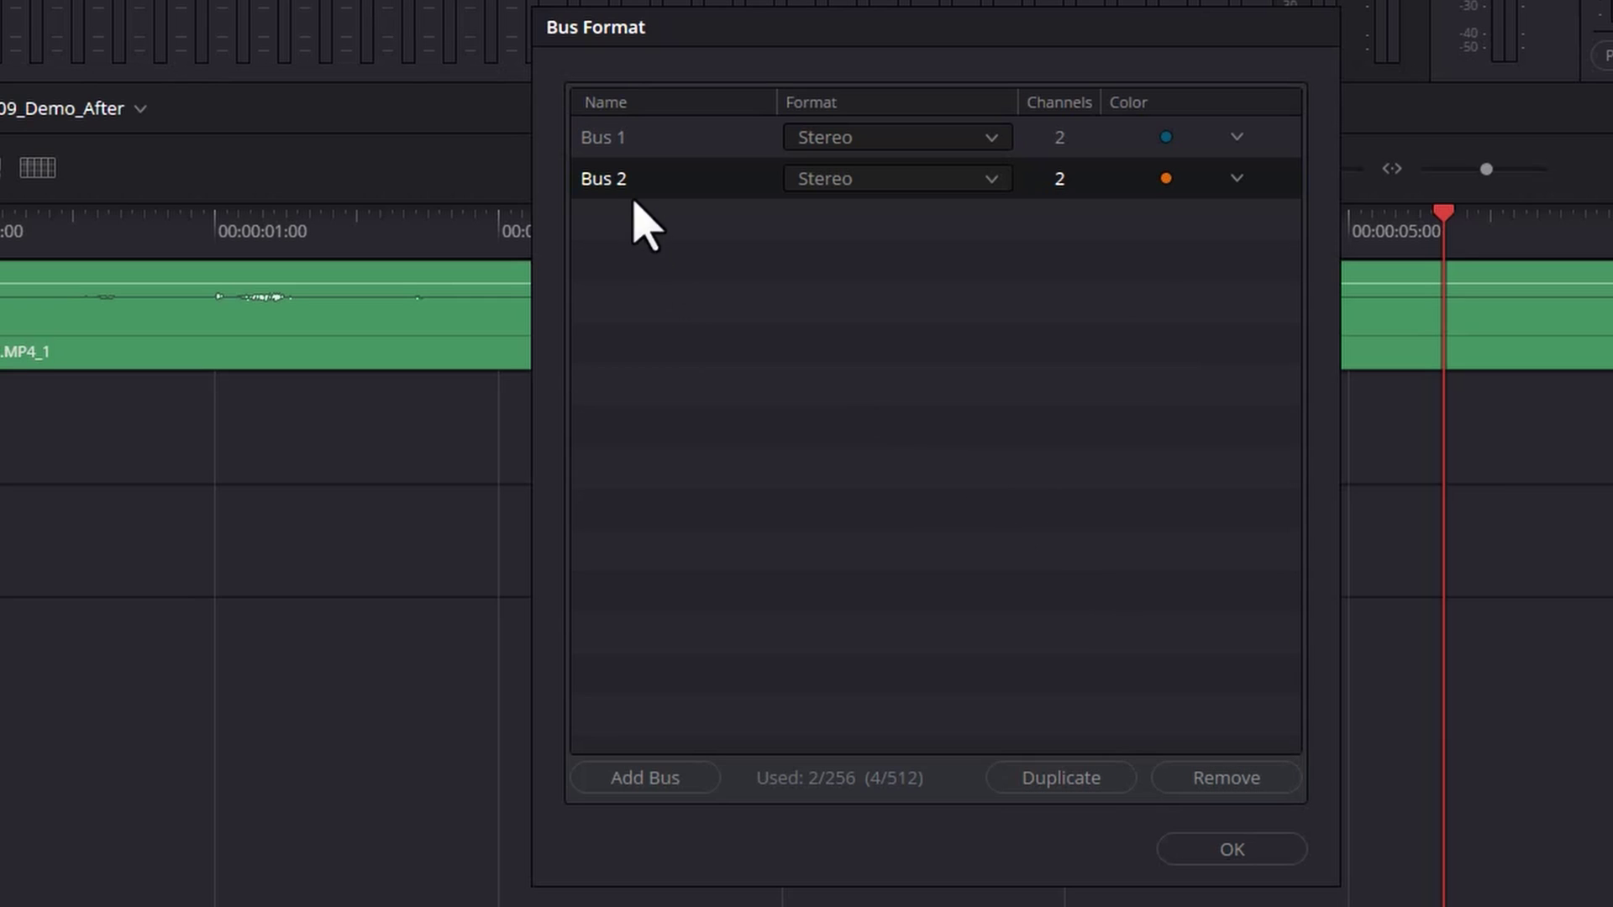
pyautogui.doubleClick(619, 180)
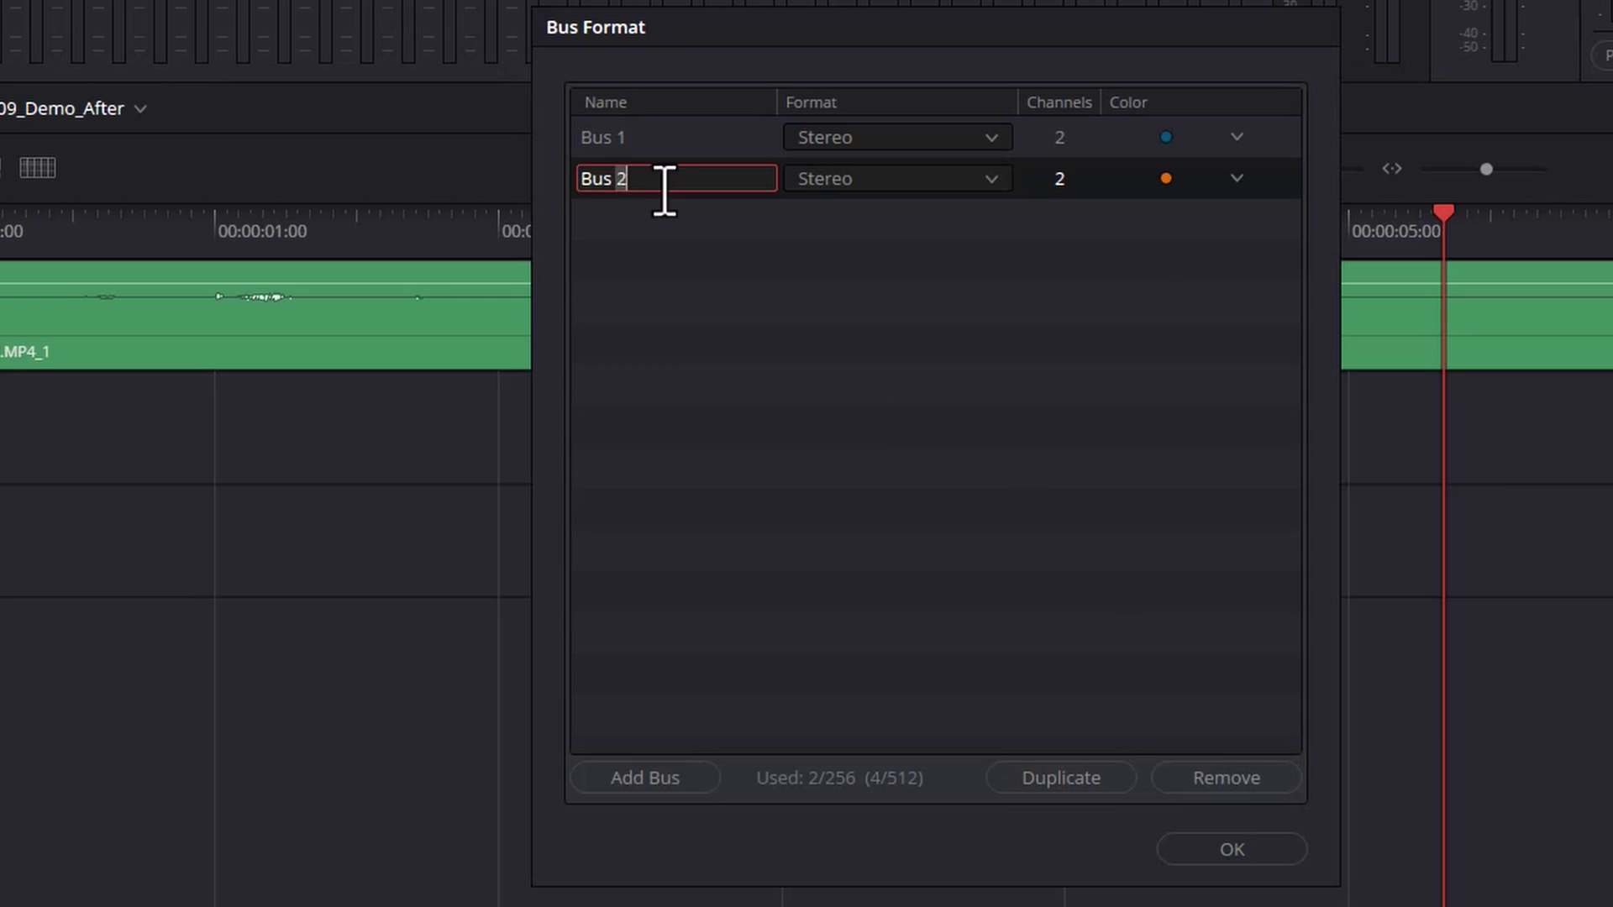
pyautogui.write('SFX')
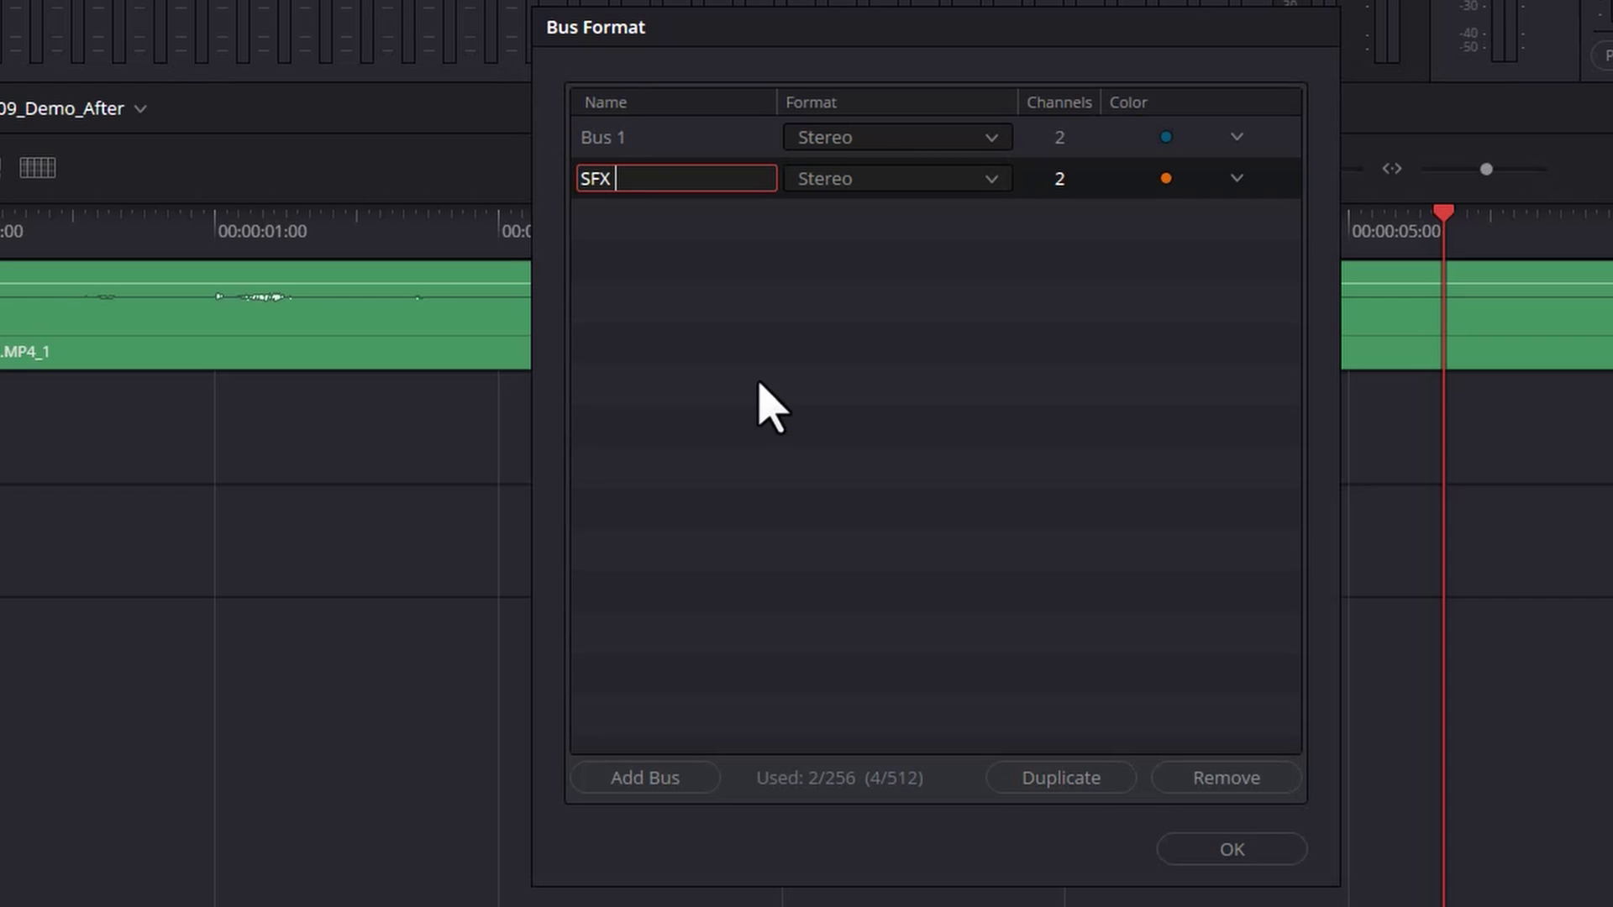
pyautogui.click(760, 408)
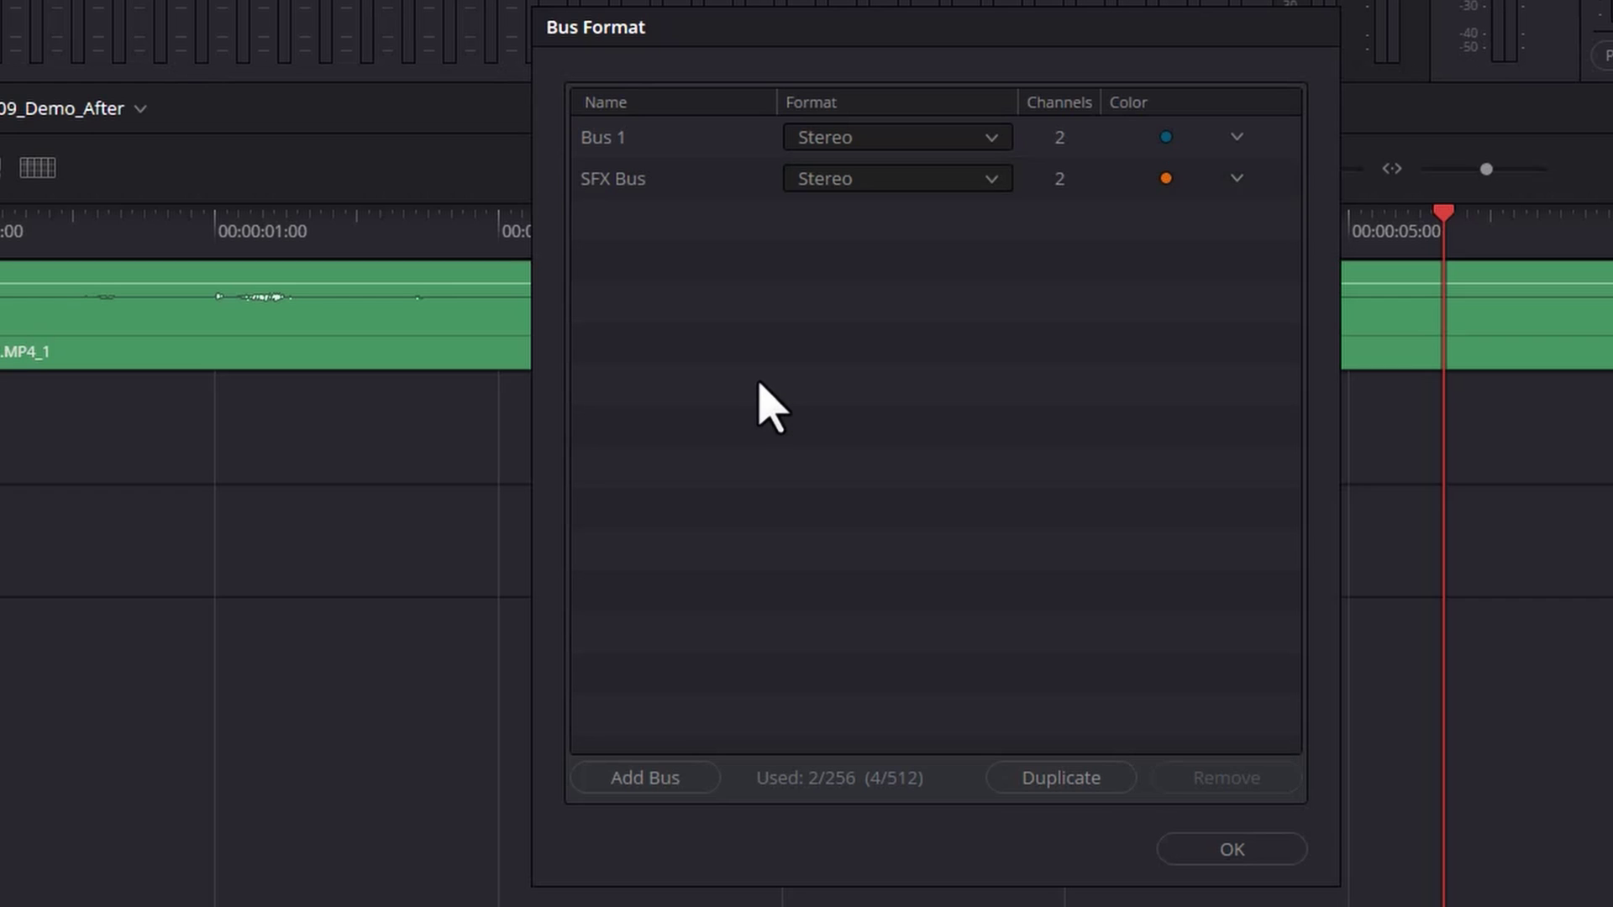
# Confirm the bus setup, widen the mixer and enable automation to show taller bus tracks
pyautogui.click(1231, 850)
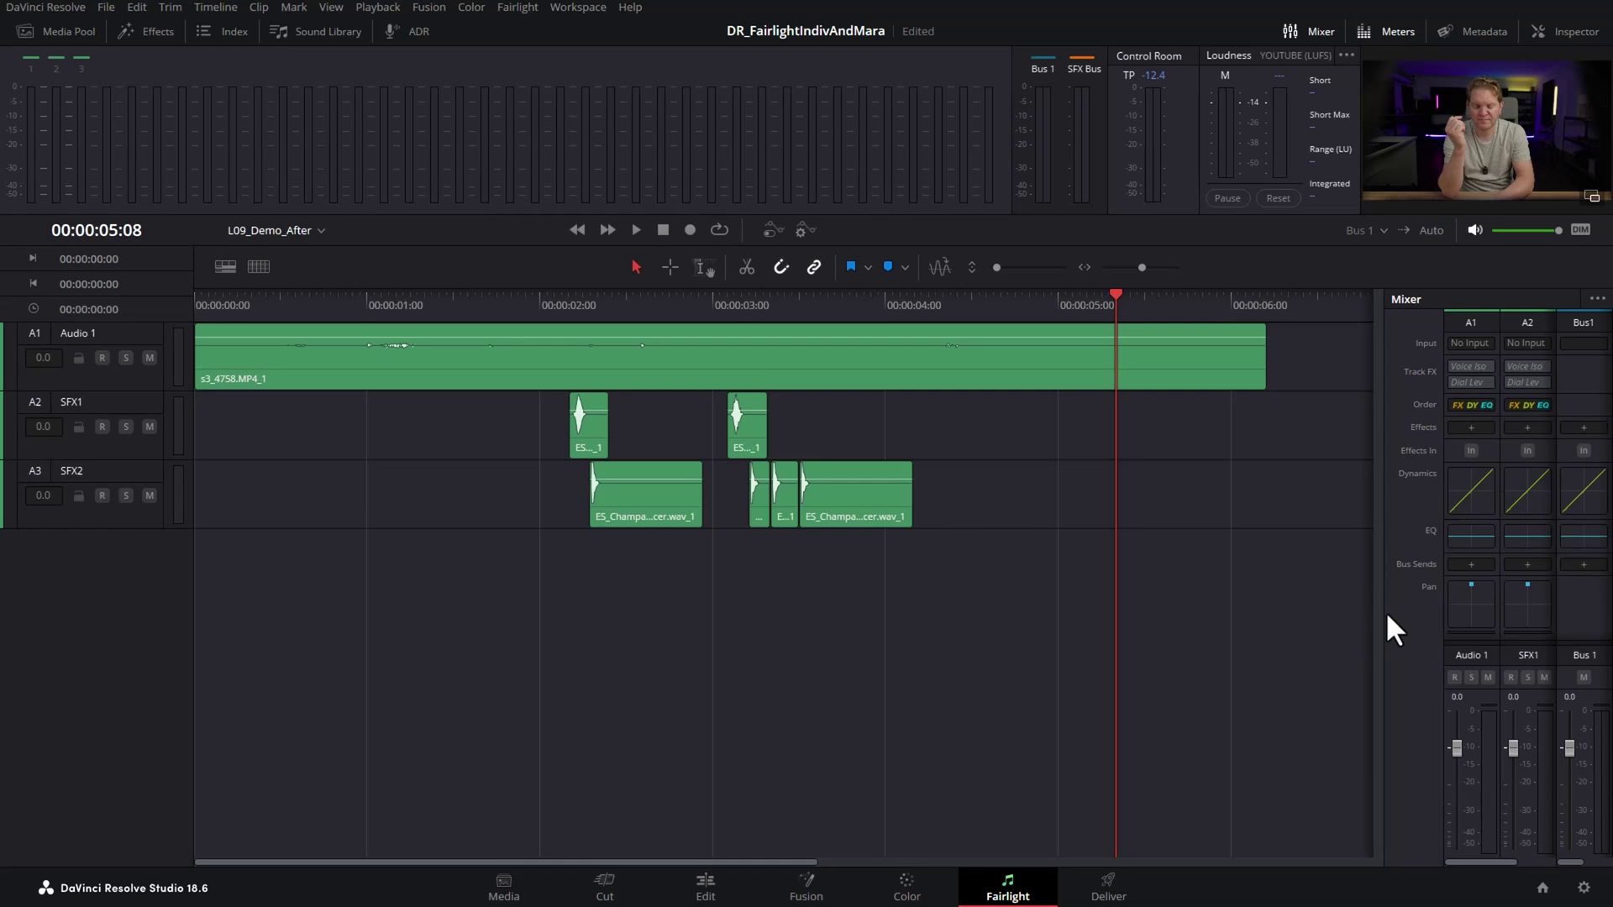
pyautogui.moveTo(1386, 619); pyautogui.dragTo(1147, 636)
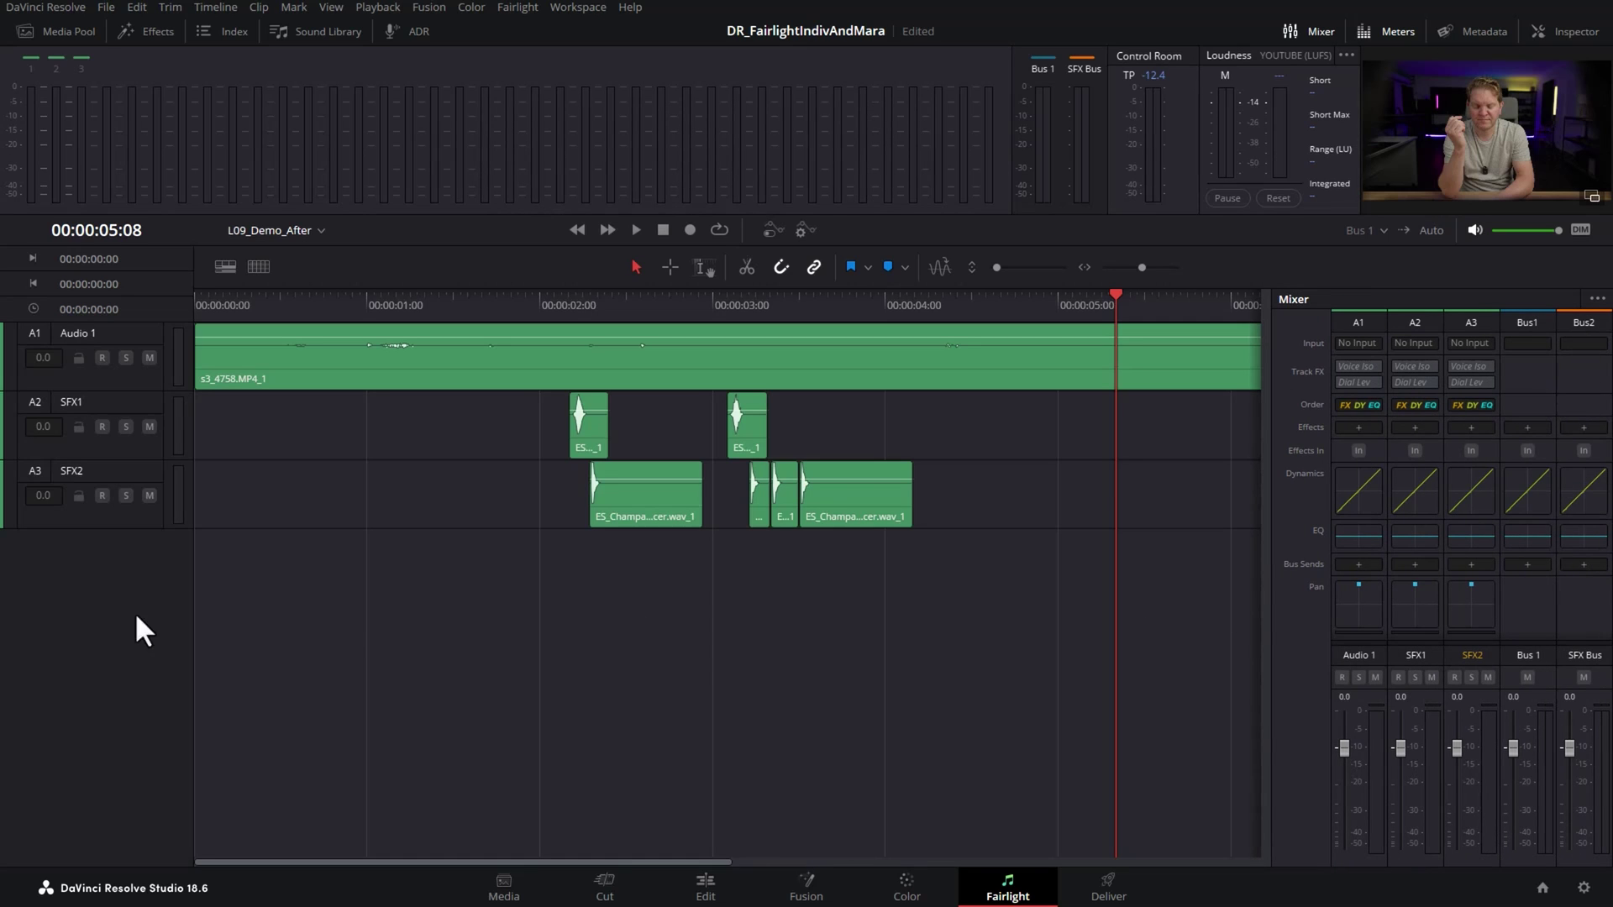
pyautogui.click(771, 230)
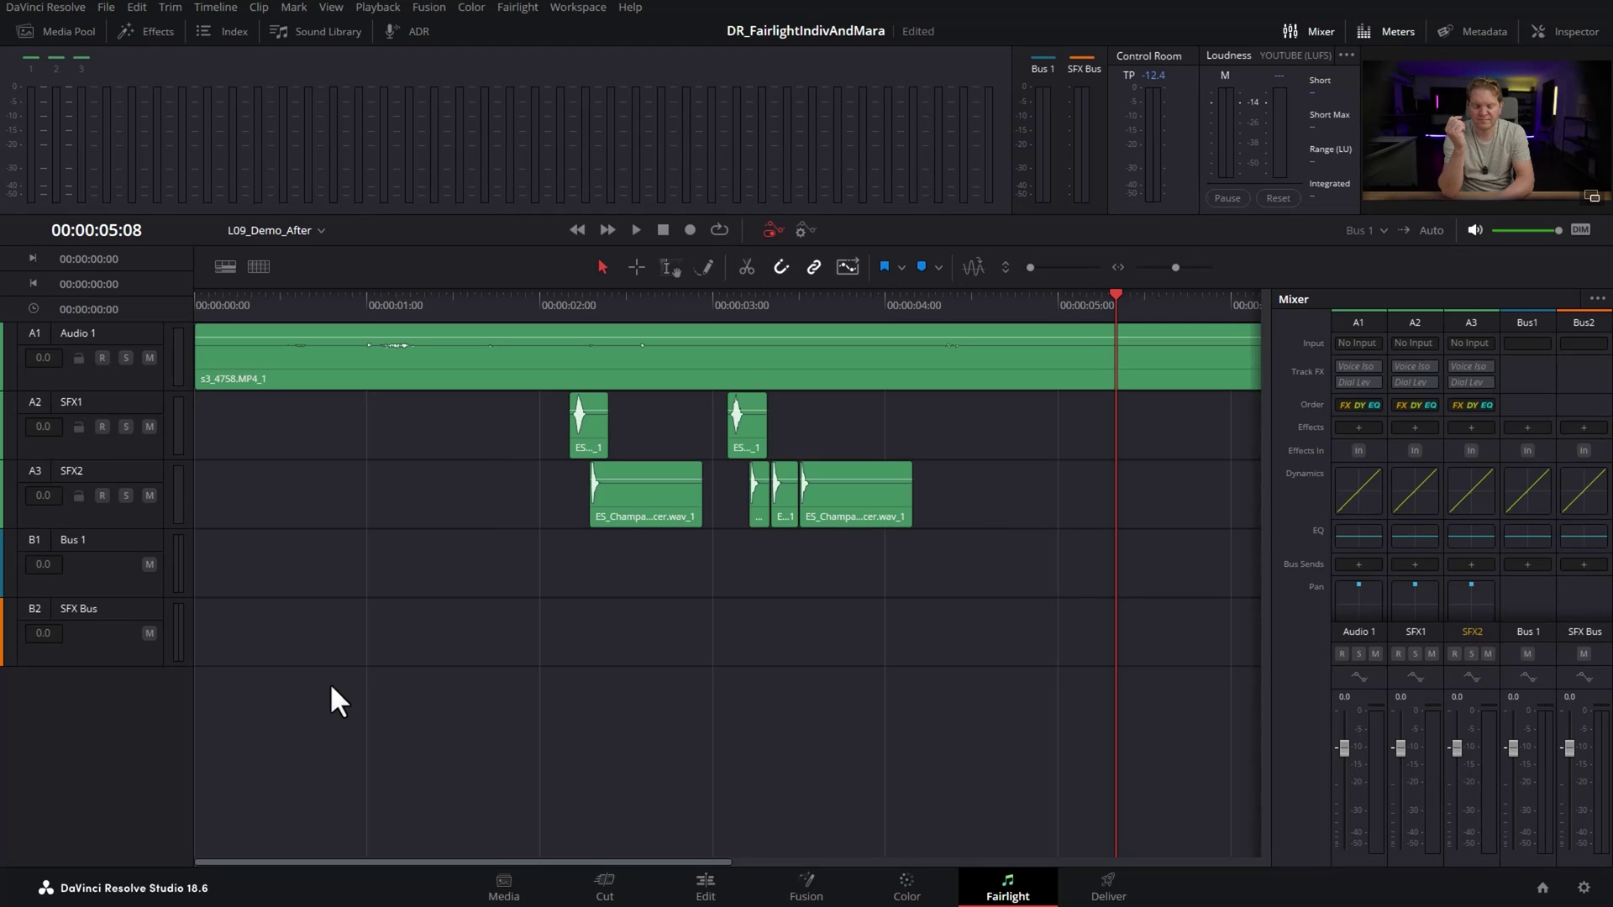
pyautogui.moveTo(126, 668)
pyautogui.mouseDown()
pyautogui.moveTo(126, 814)
pyautogui.moveTo(126, 694)
pyautogui.mouseUp()
# Play the effects section from about 00:00:02:04 and reset the SFX1 fader to 0.0
pyautogui.click(563, 294)
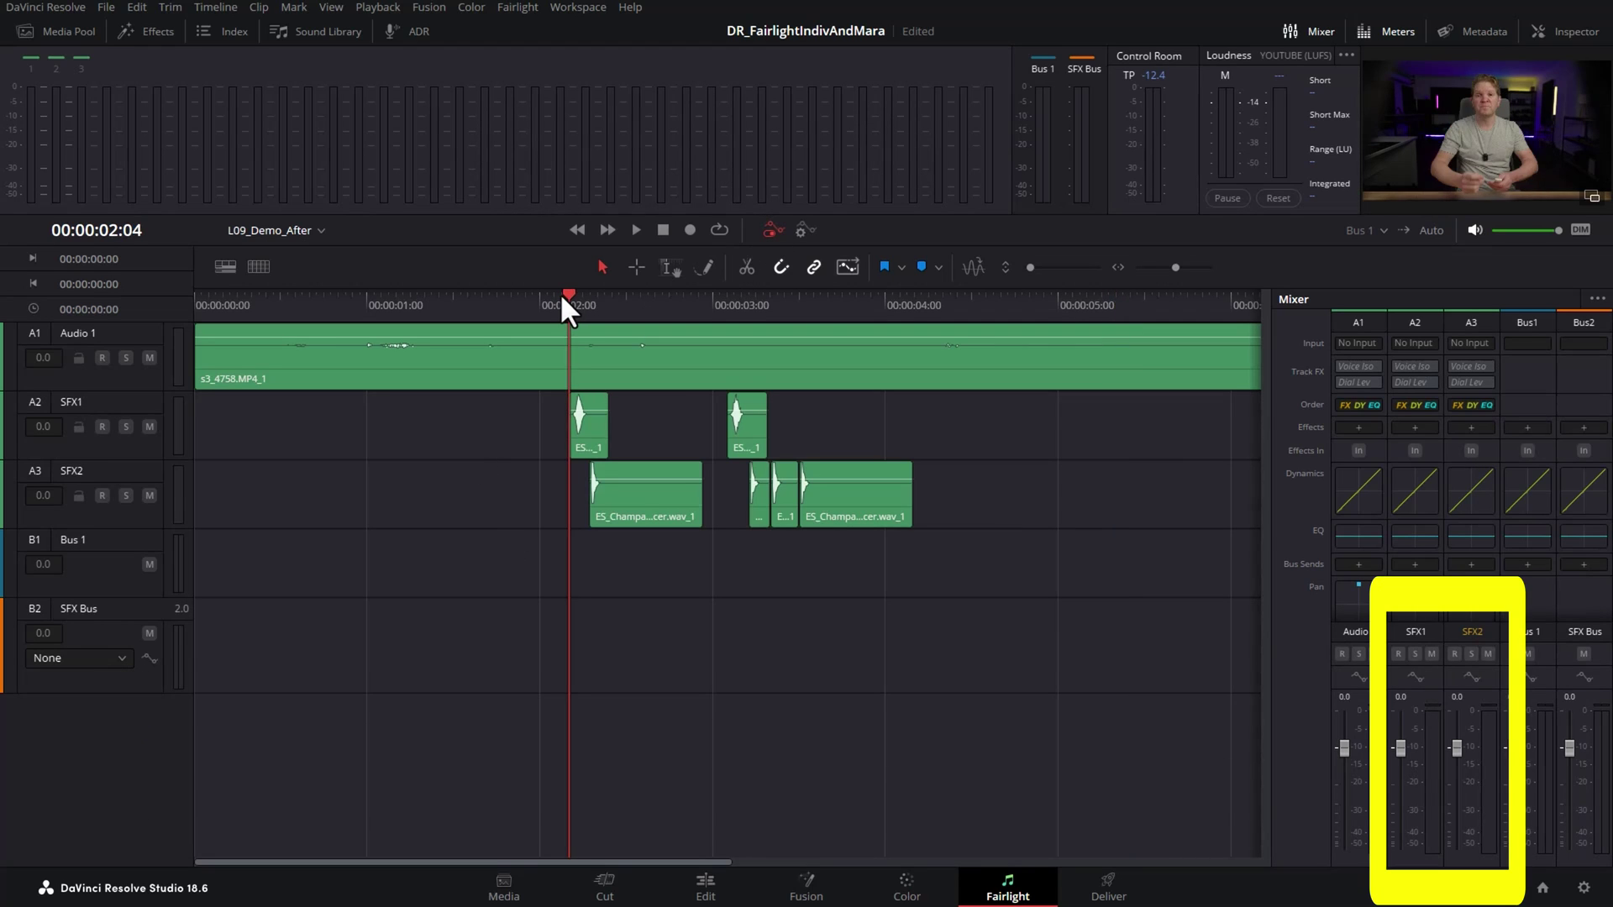
pyautogui.press('space')
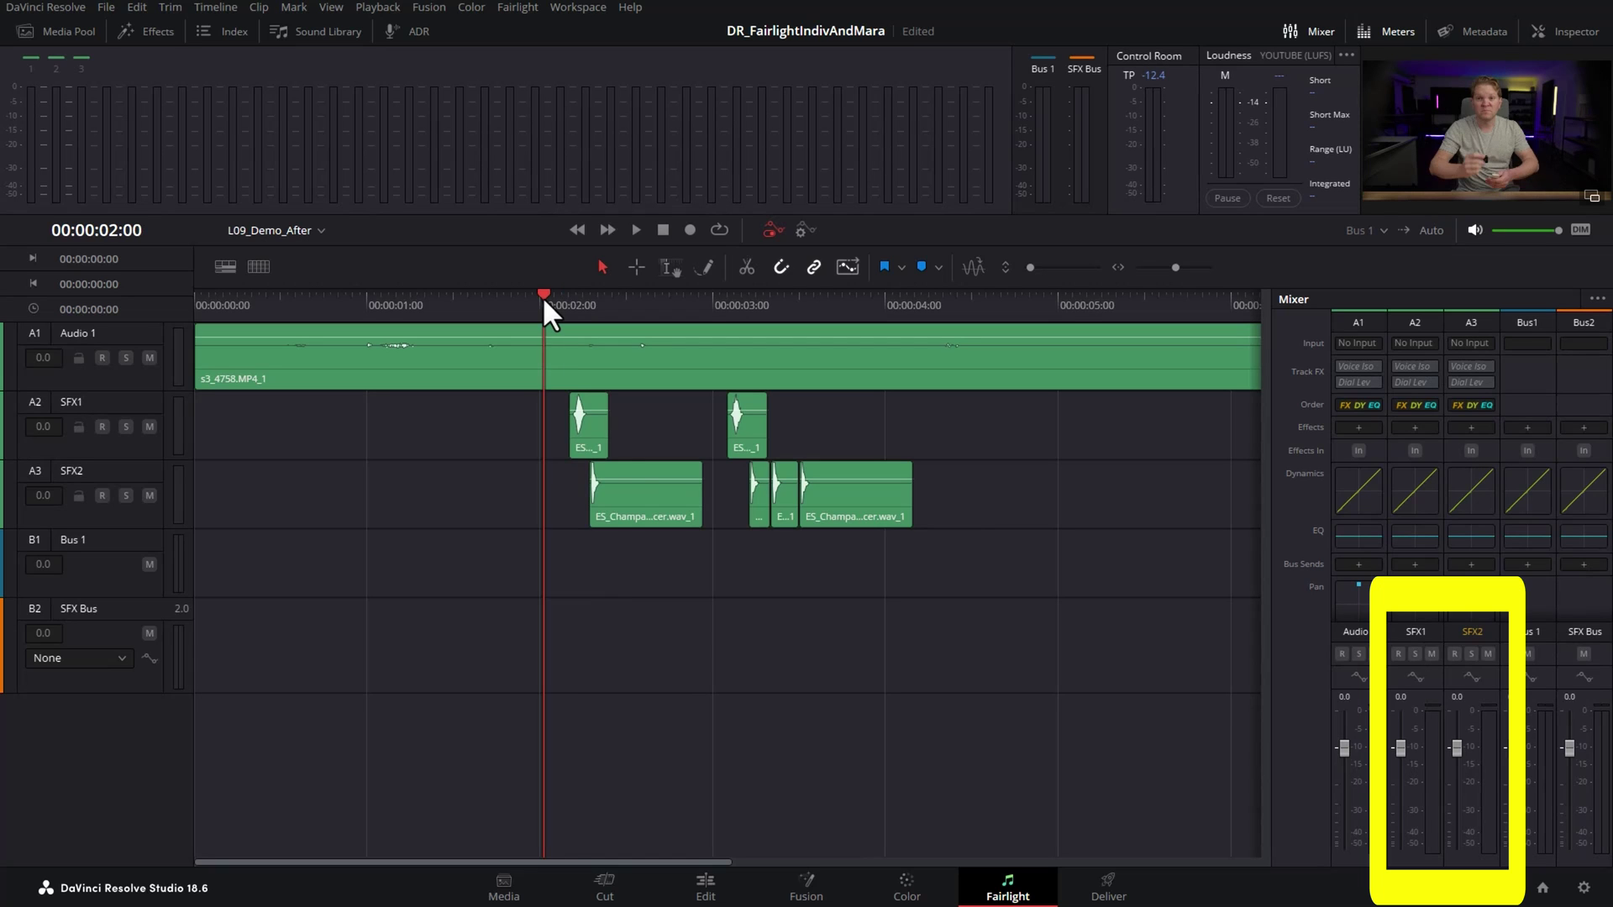
pyautogui.press('space')
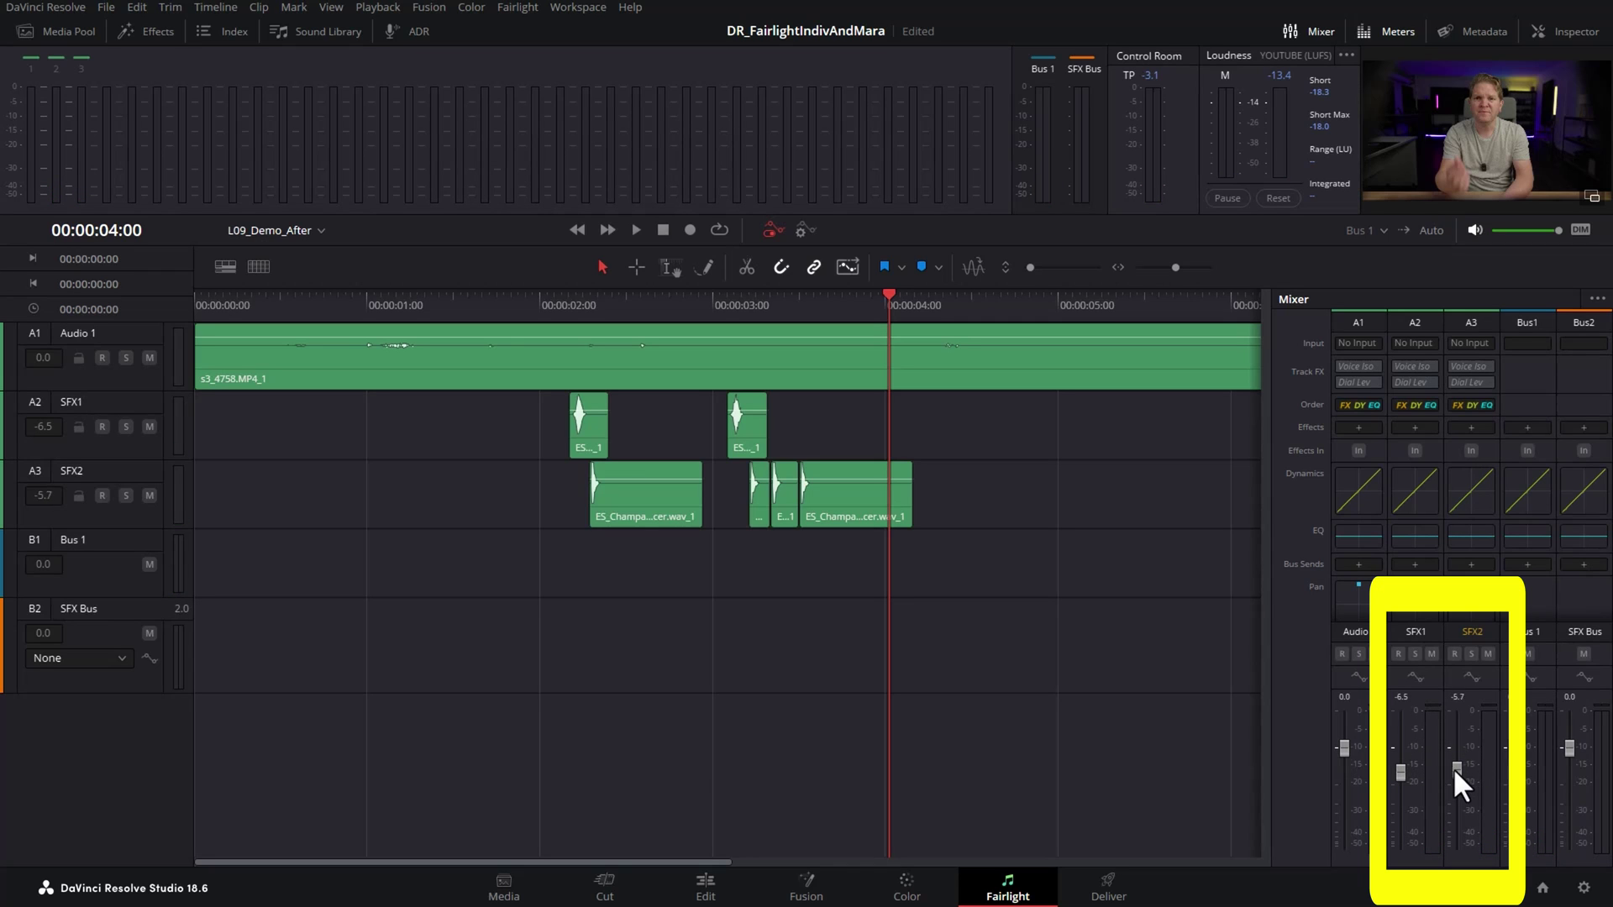
pyautogui.doubleClick(1400, 769)
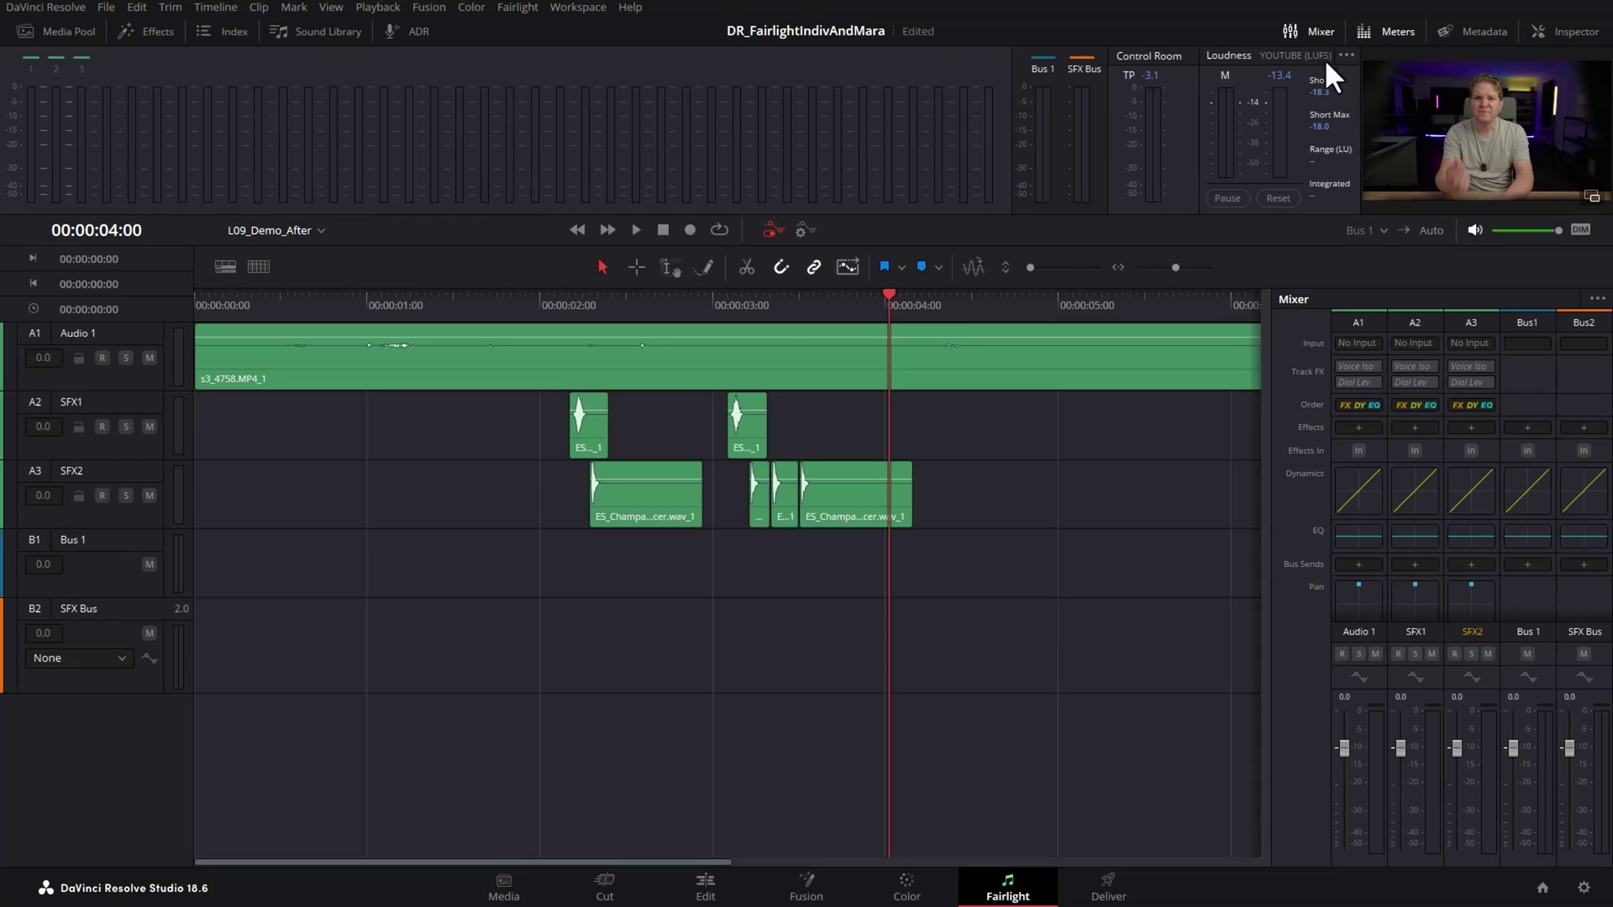
# Hide the meters and viewer so the mixer shows Audio 1, SFX1 and SFX2 outputs
pyautogui.click(1395, 34)
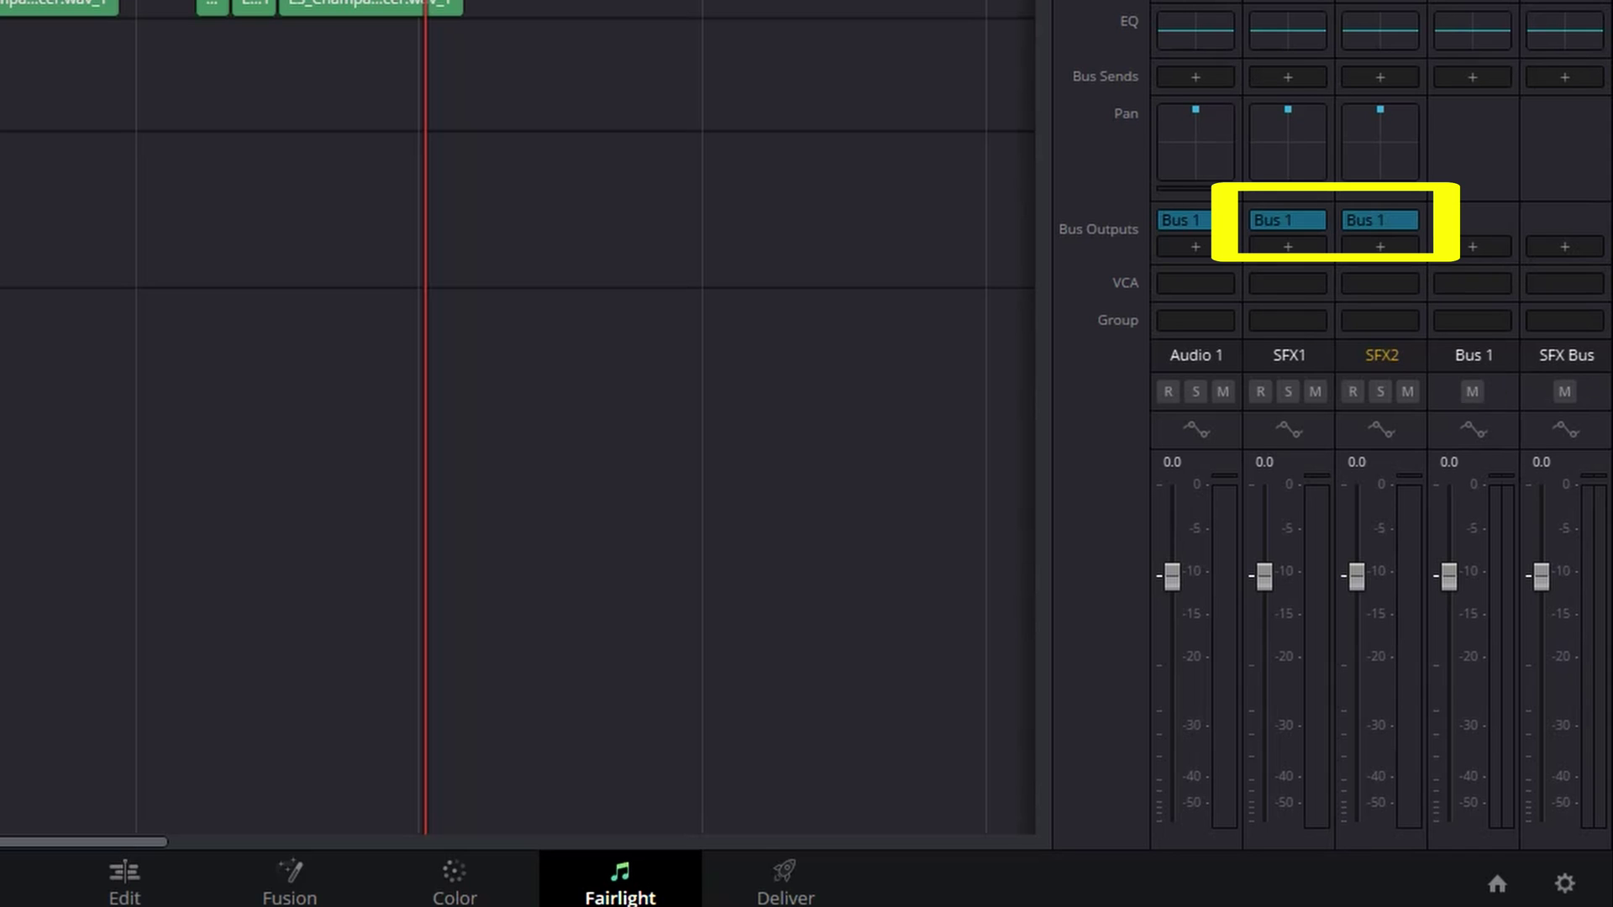
# Route the SFX1 and SFX2 outputs to SFX Bus and play back to check
pyautogui.click(1472, 355)
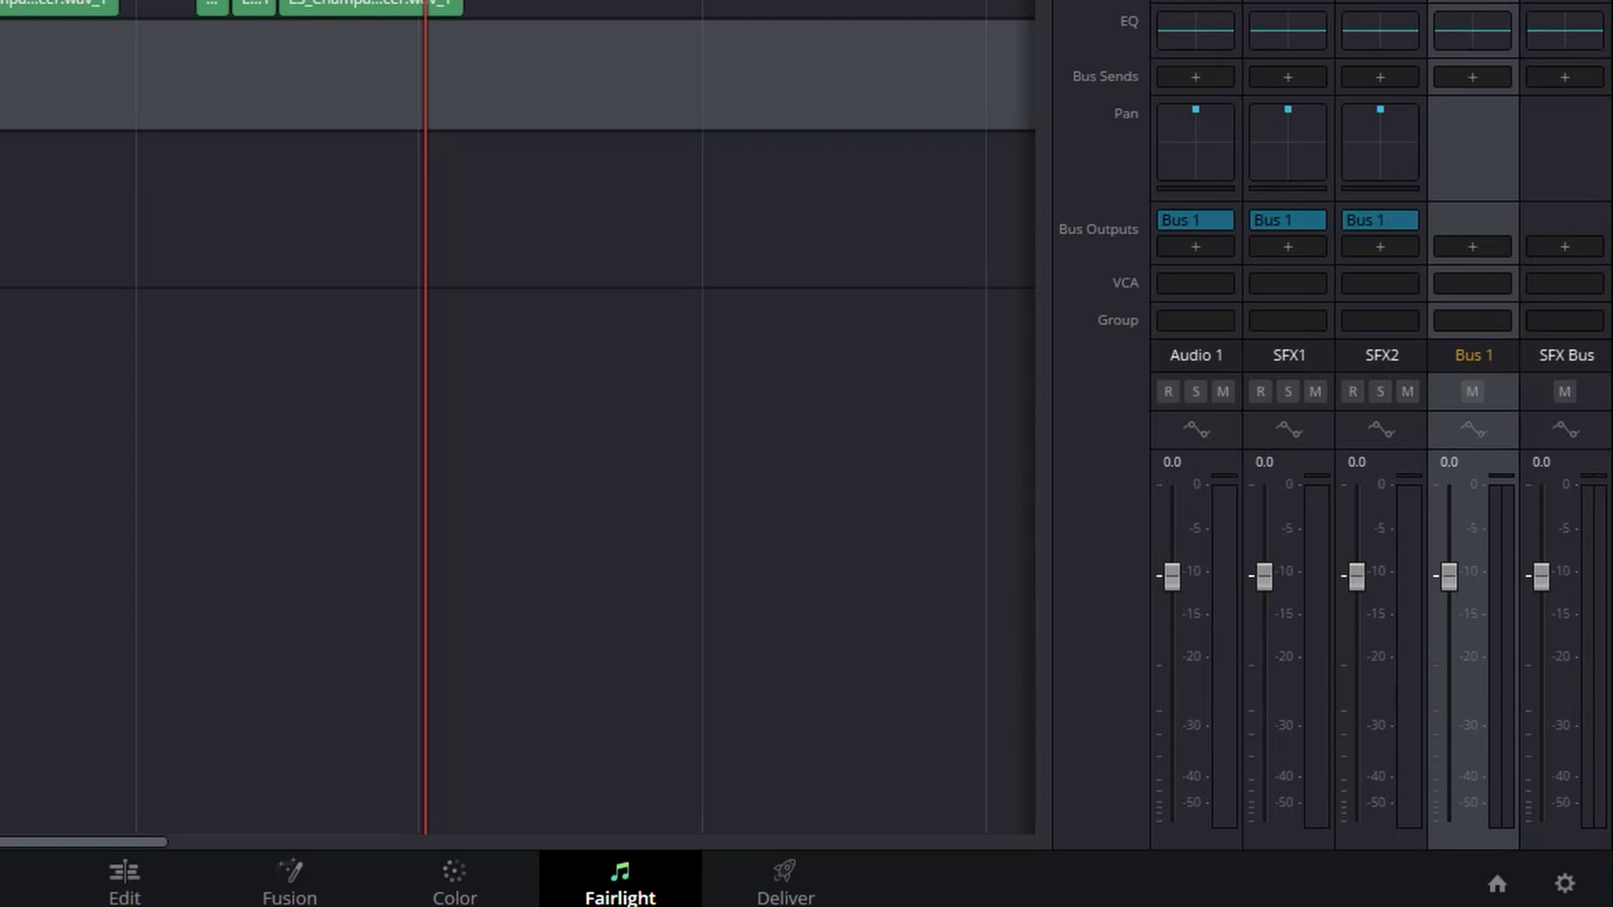
pyautogui.moveTo(1293, 223)
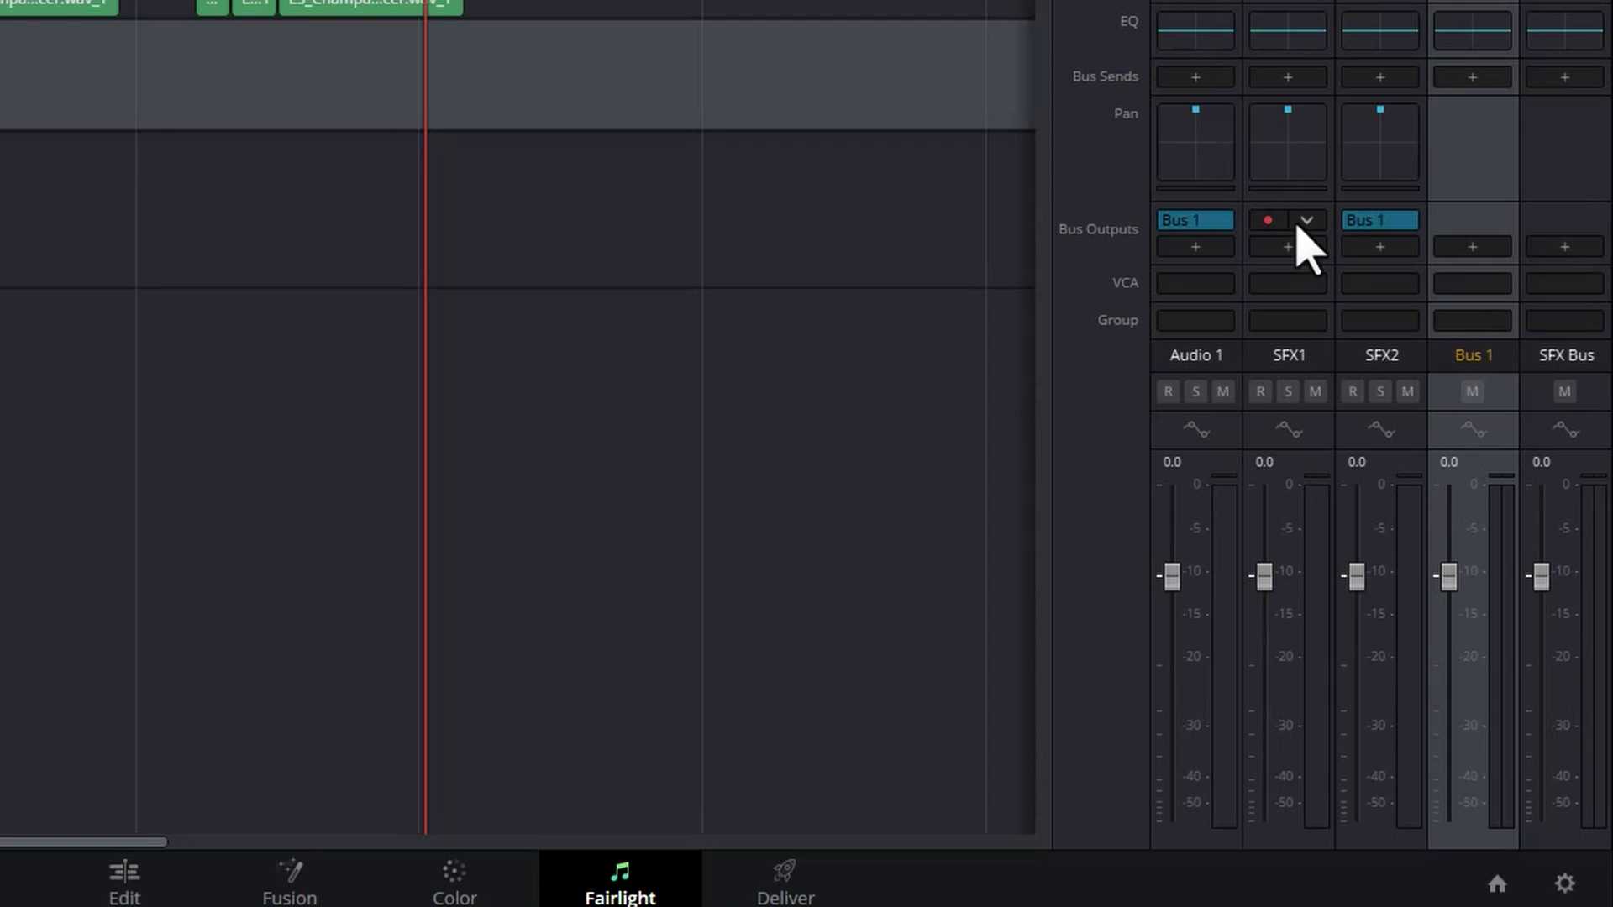
pyautogui.click(1307, 223)
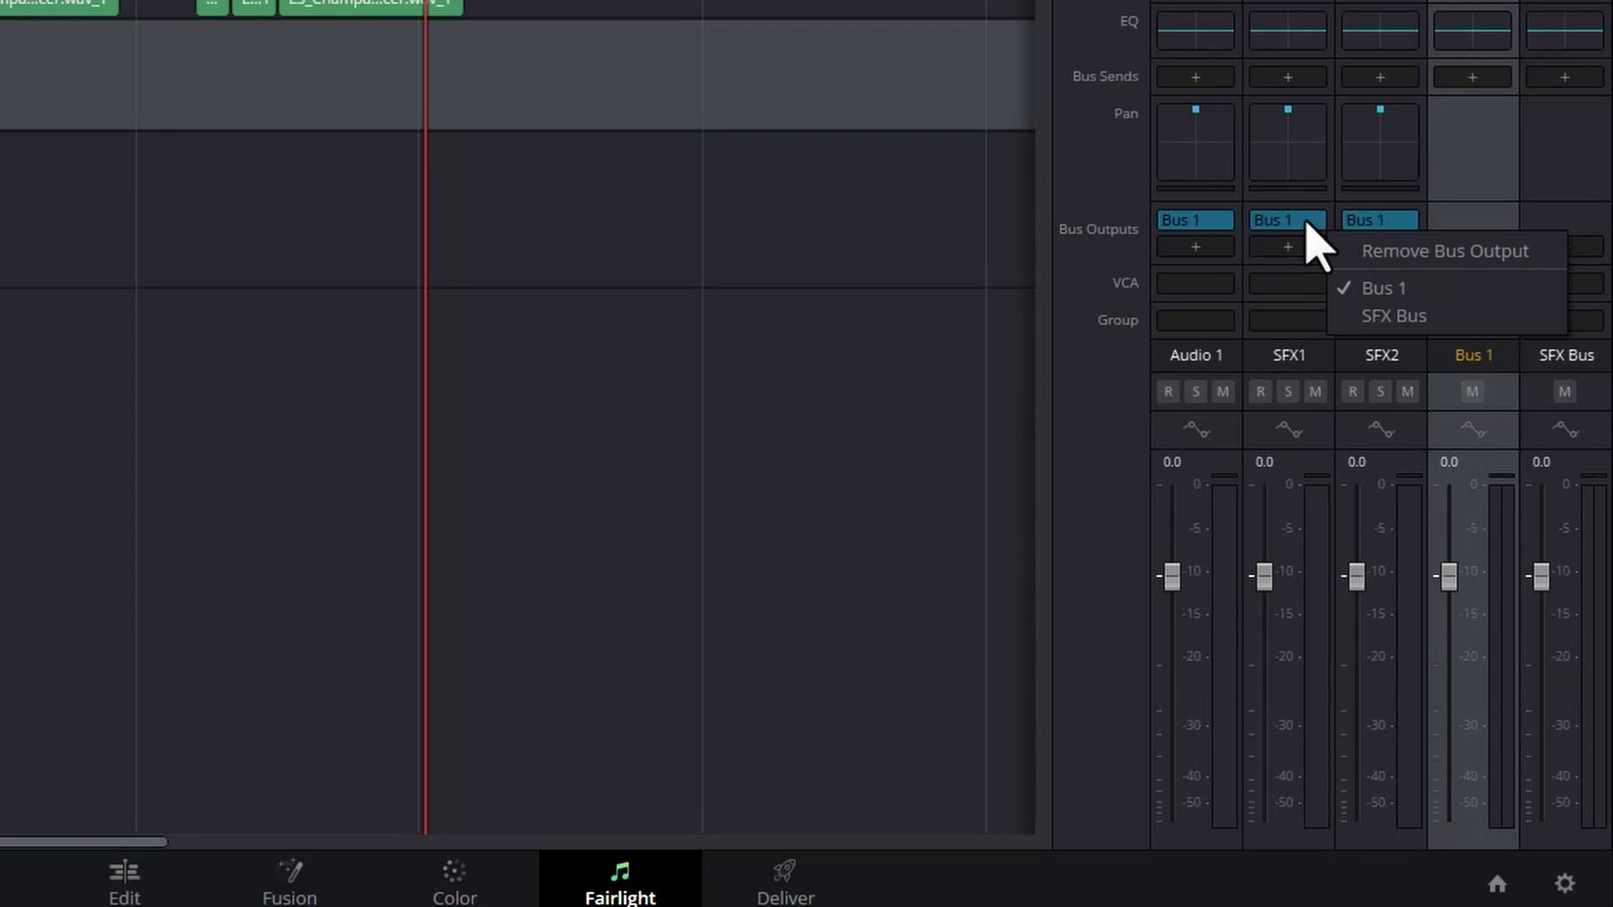
pyautogui.click(1406, 317)
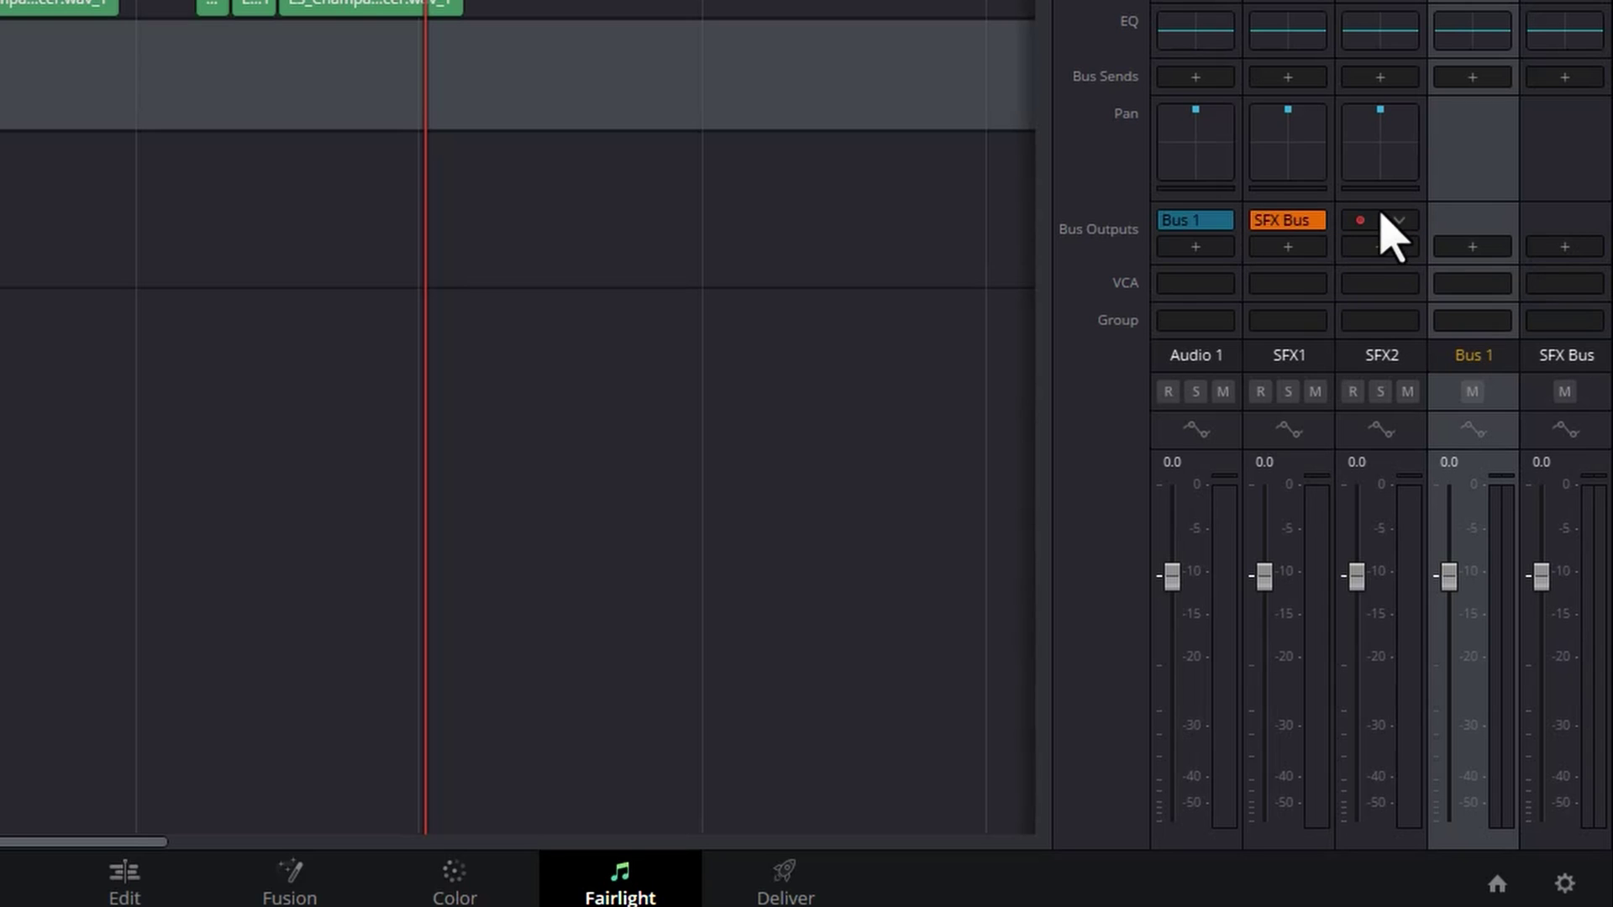
pyautogui.click(1399, 225)
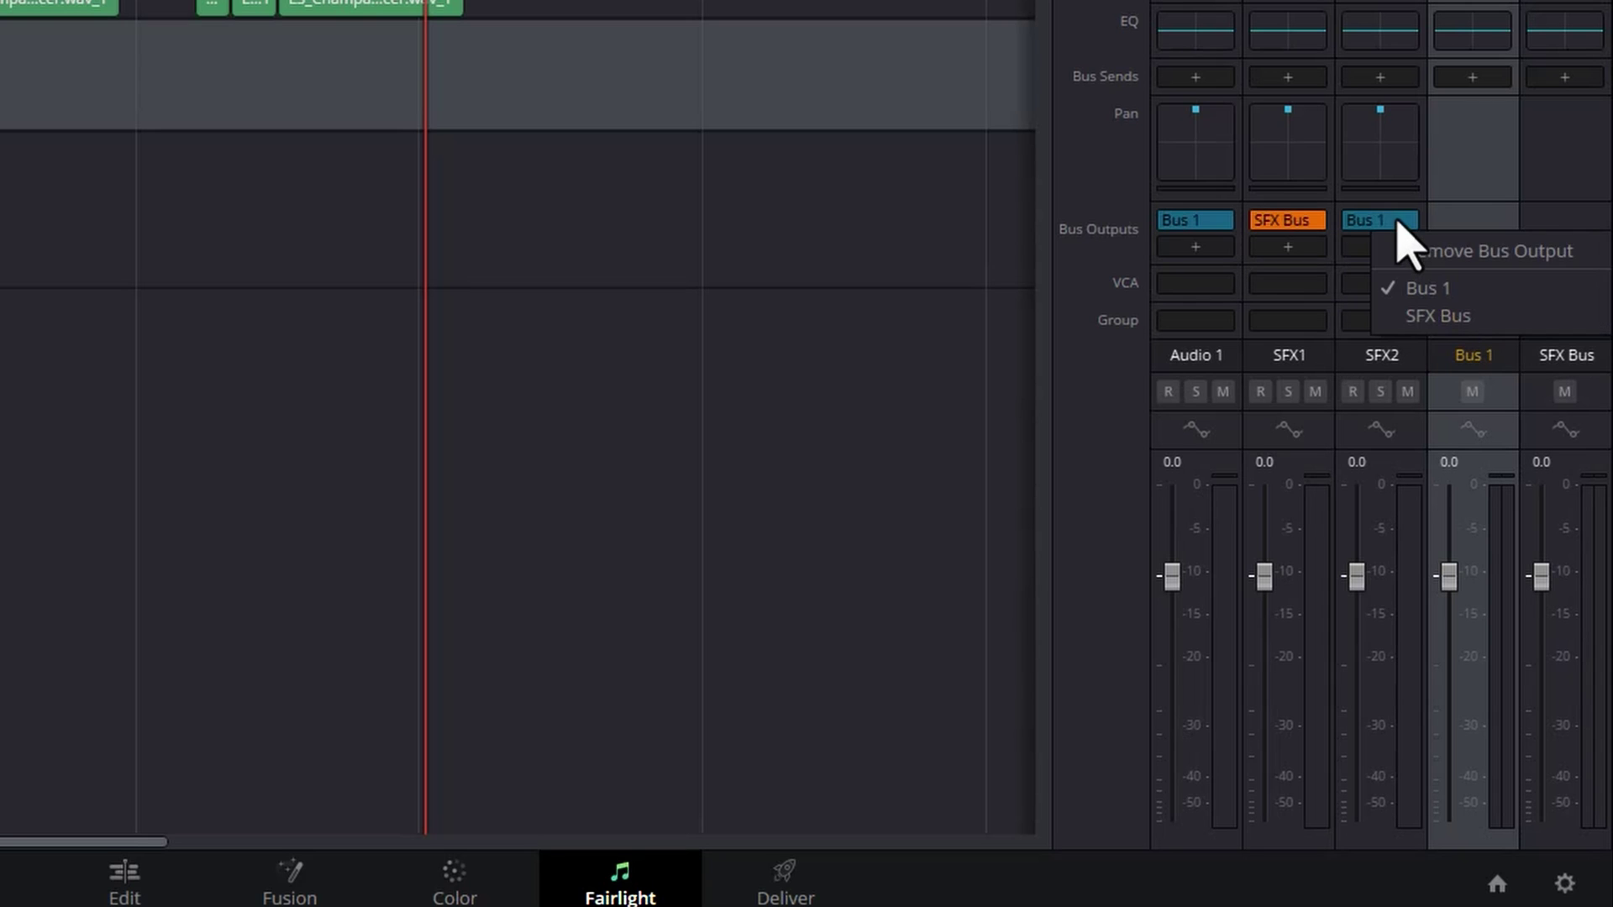
pyautogui.click(1440, 317)
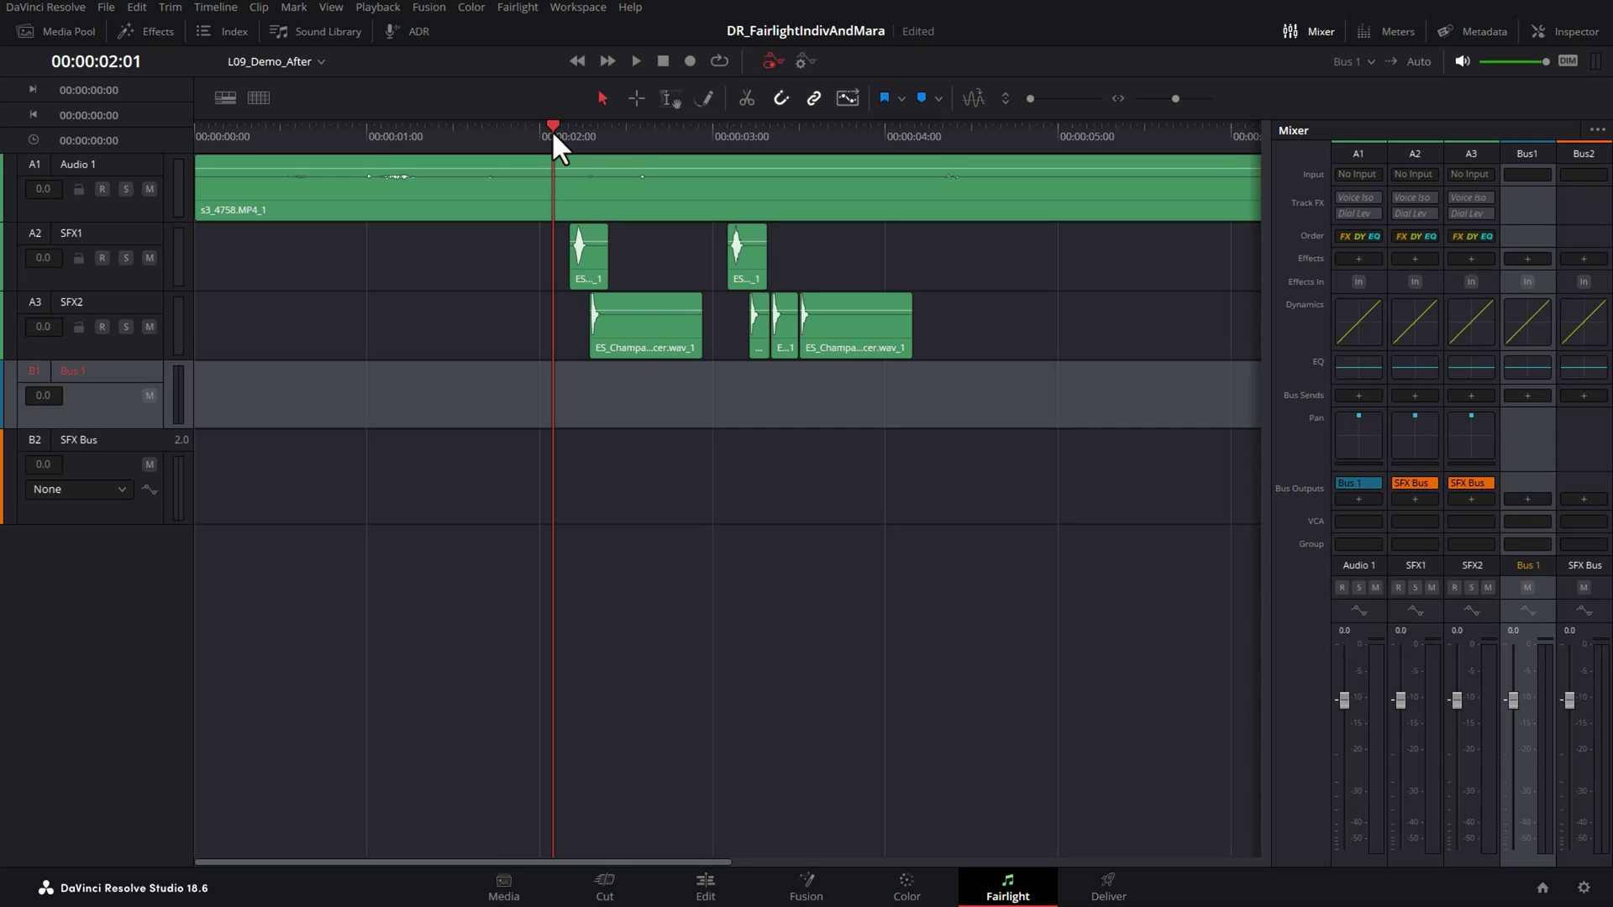
pyautogui.press('space')
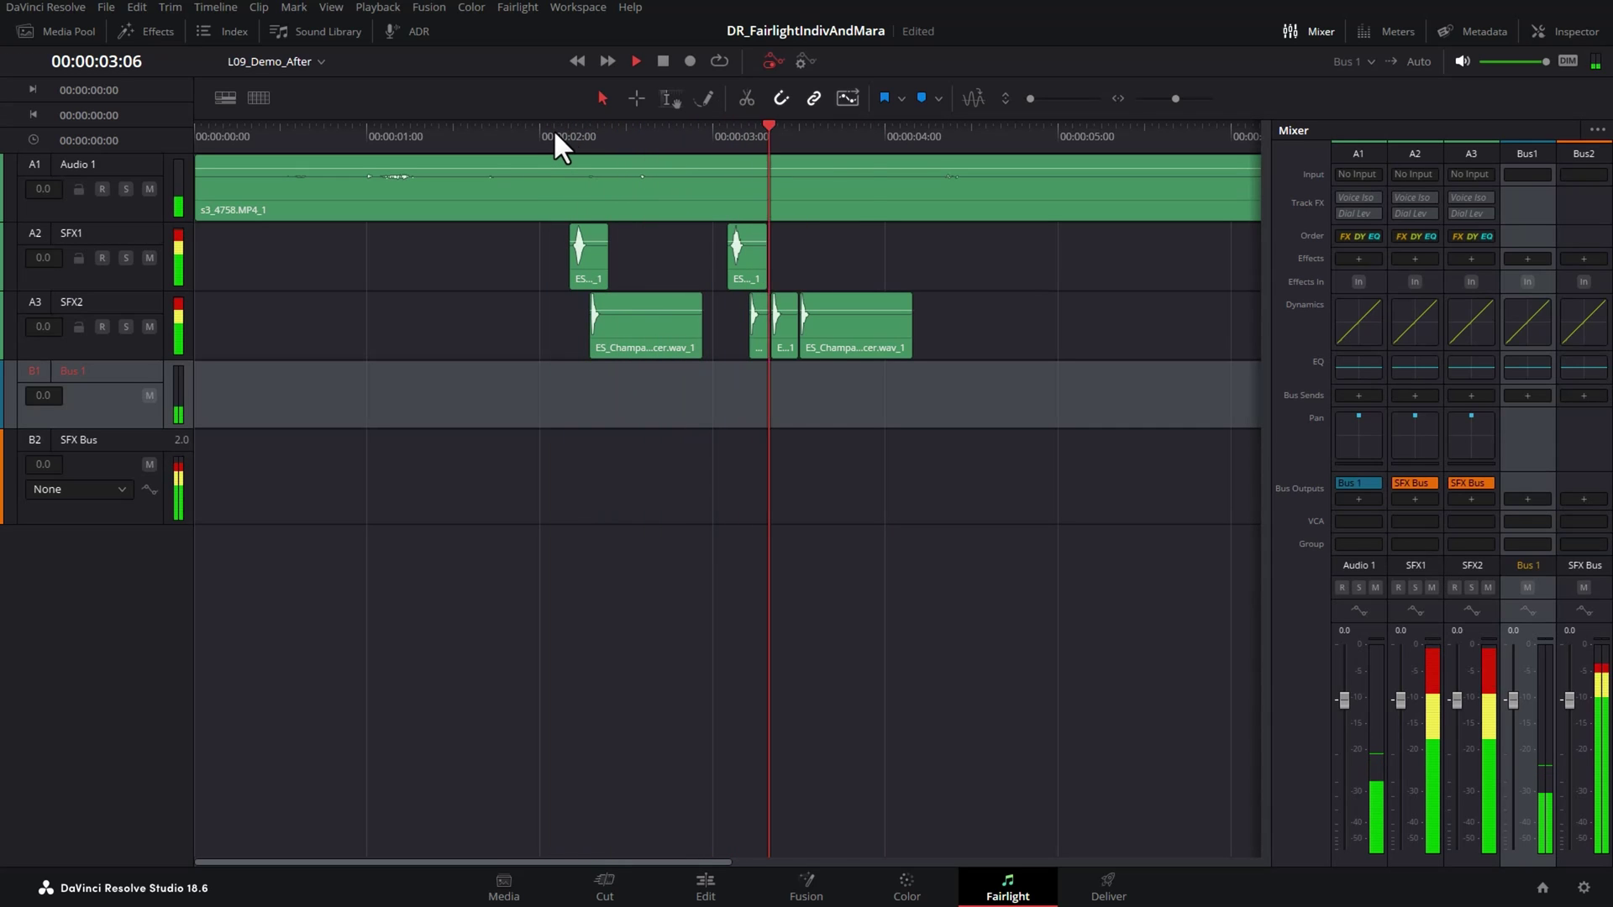
# Mute Audio 1 at about two seconds and set the SFX Bus output to Bus 1
pyautogui.click(569, 133)
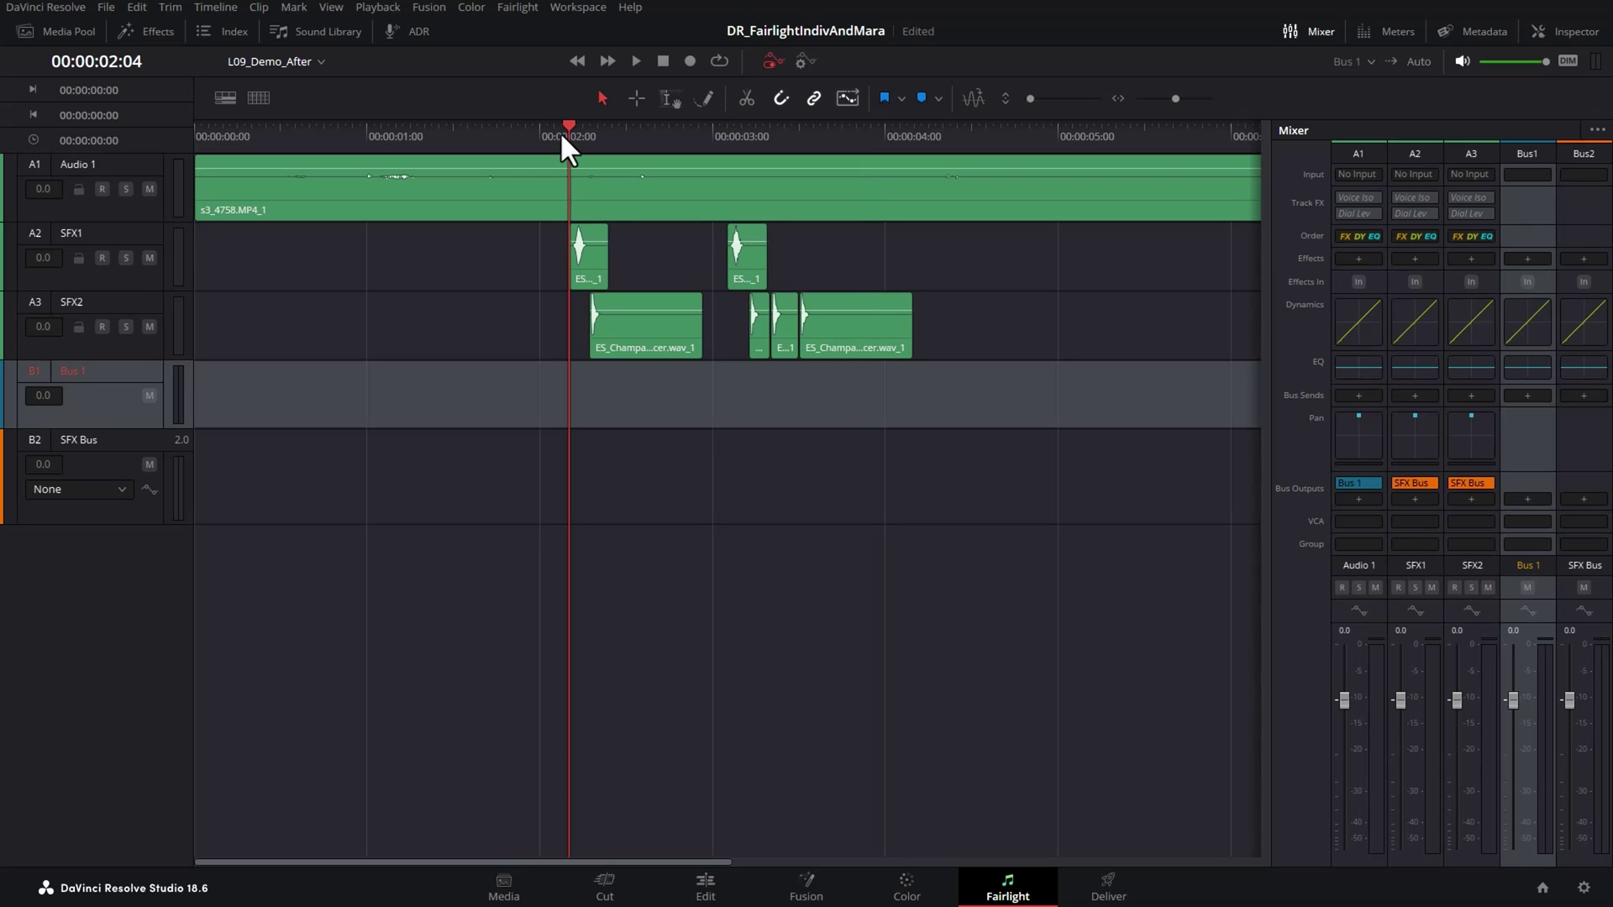
pyautogui.click(149, 189)
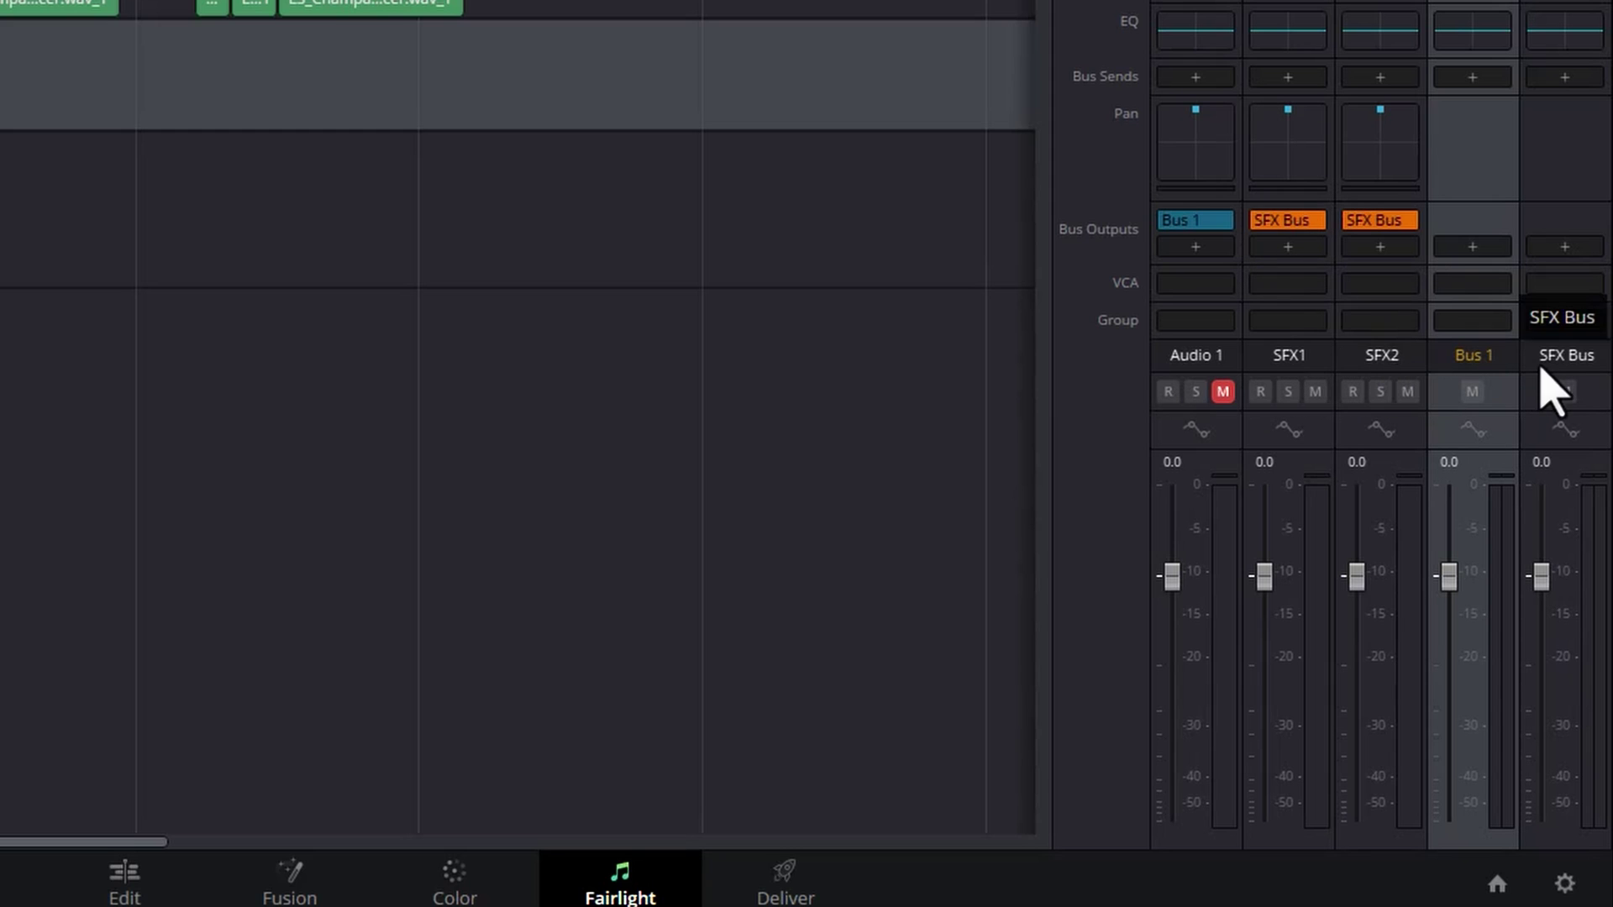
pyautogui.click(1564, 155)
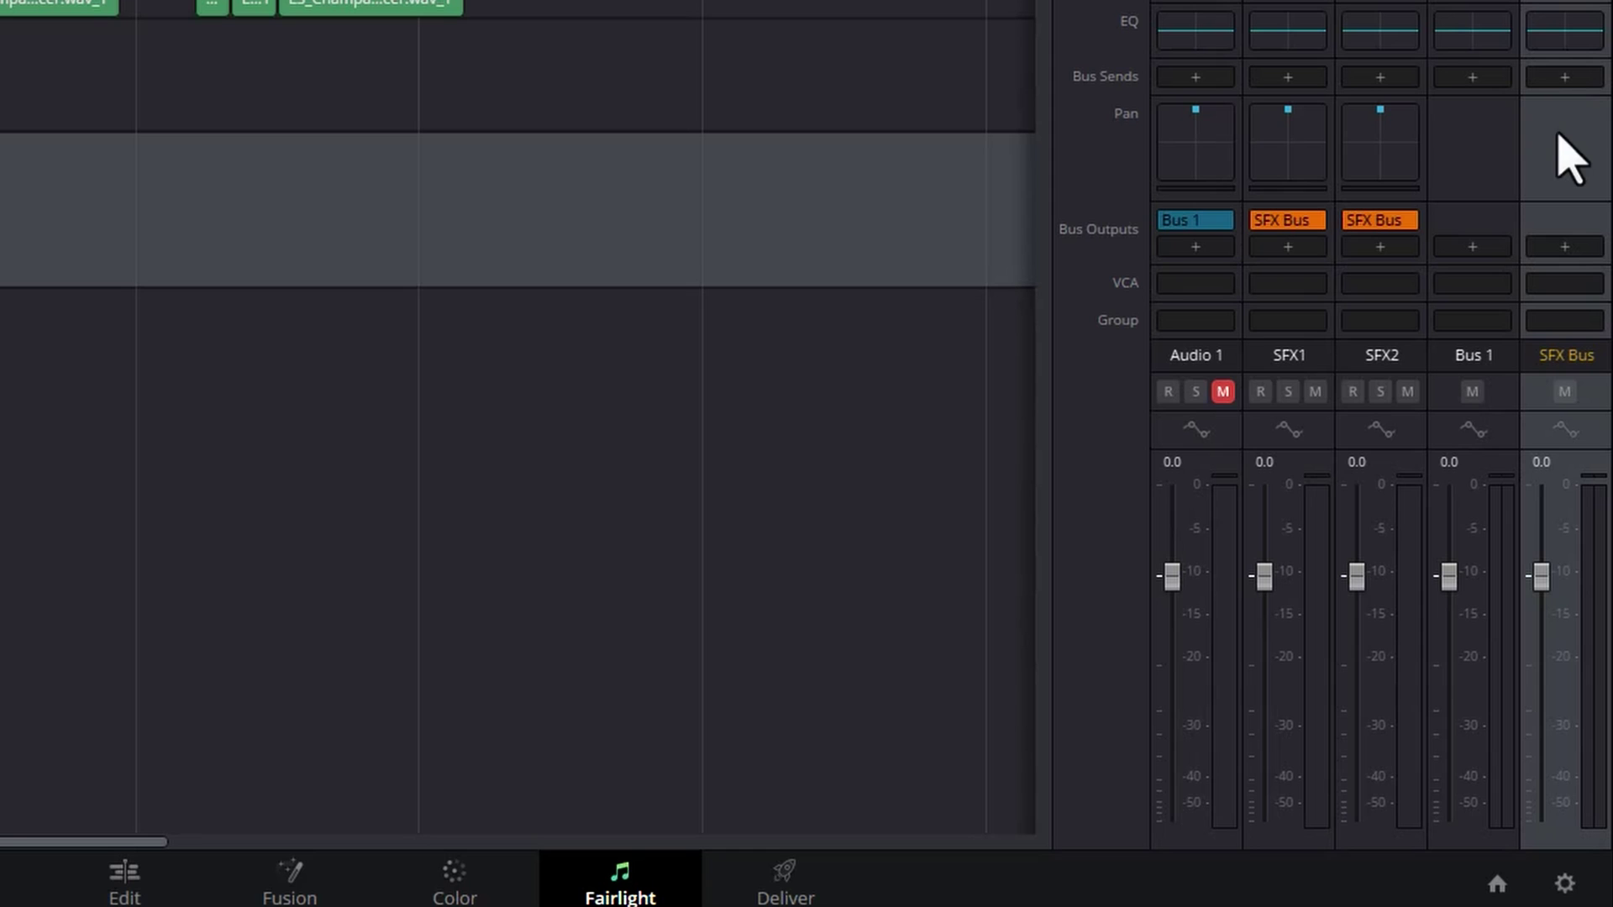
pyautogui.click(1573, 246)
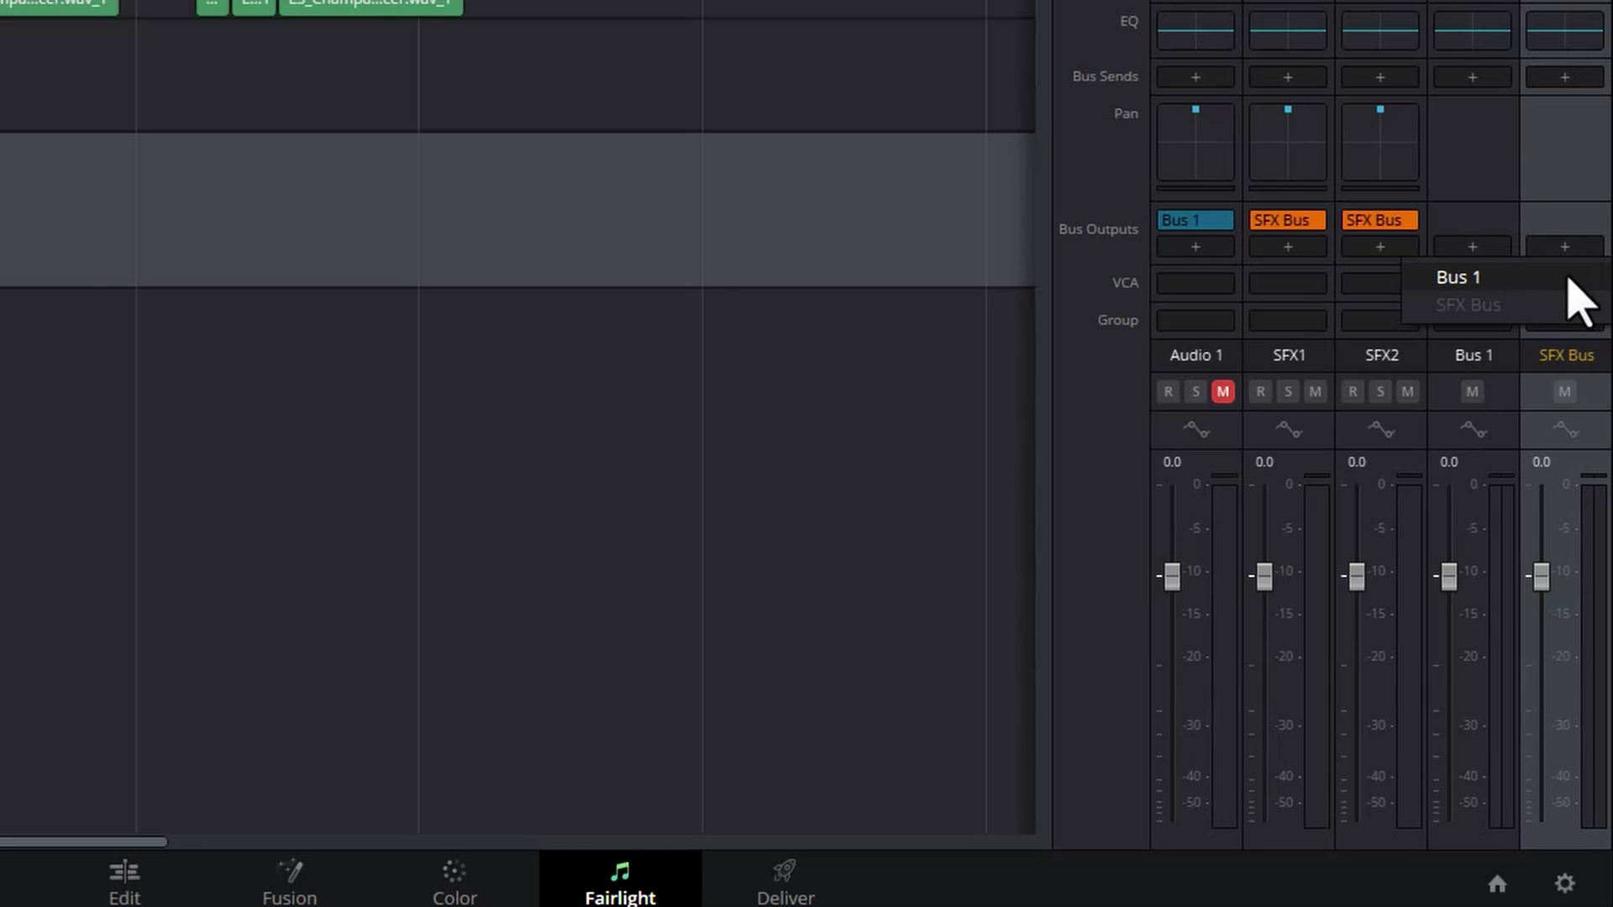
pyautogui.click(1567, 282)
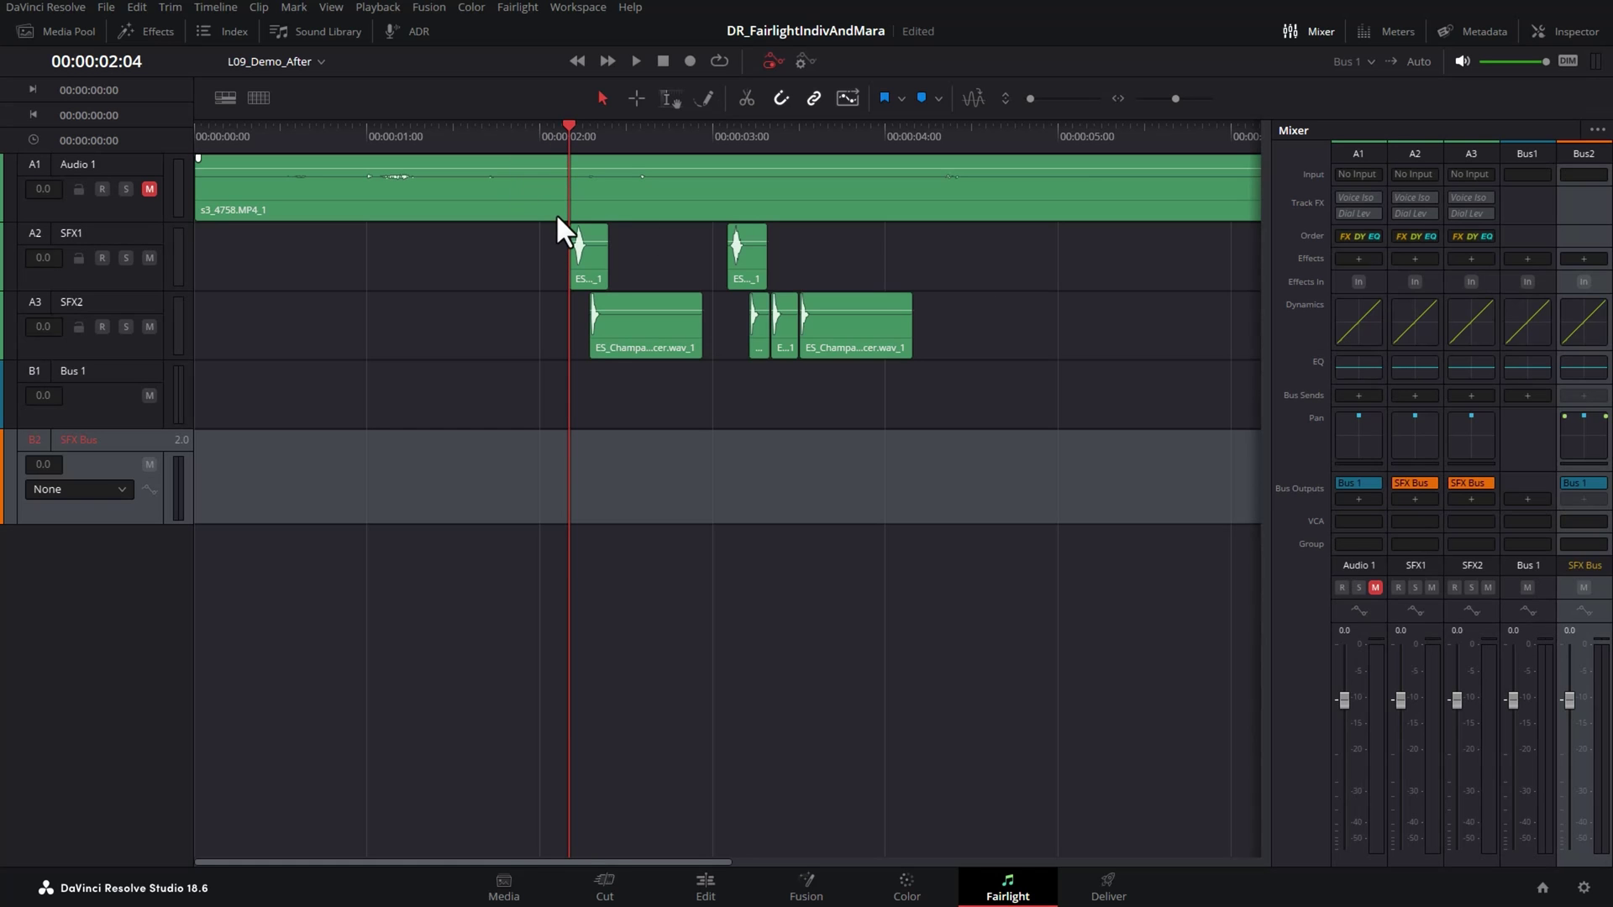
# Play the effects, then lower the SFX Bus fader to about -16 dB and replay
pyautogui.press('space')
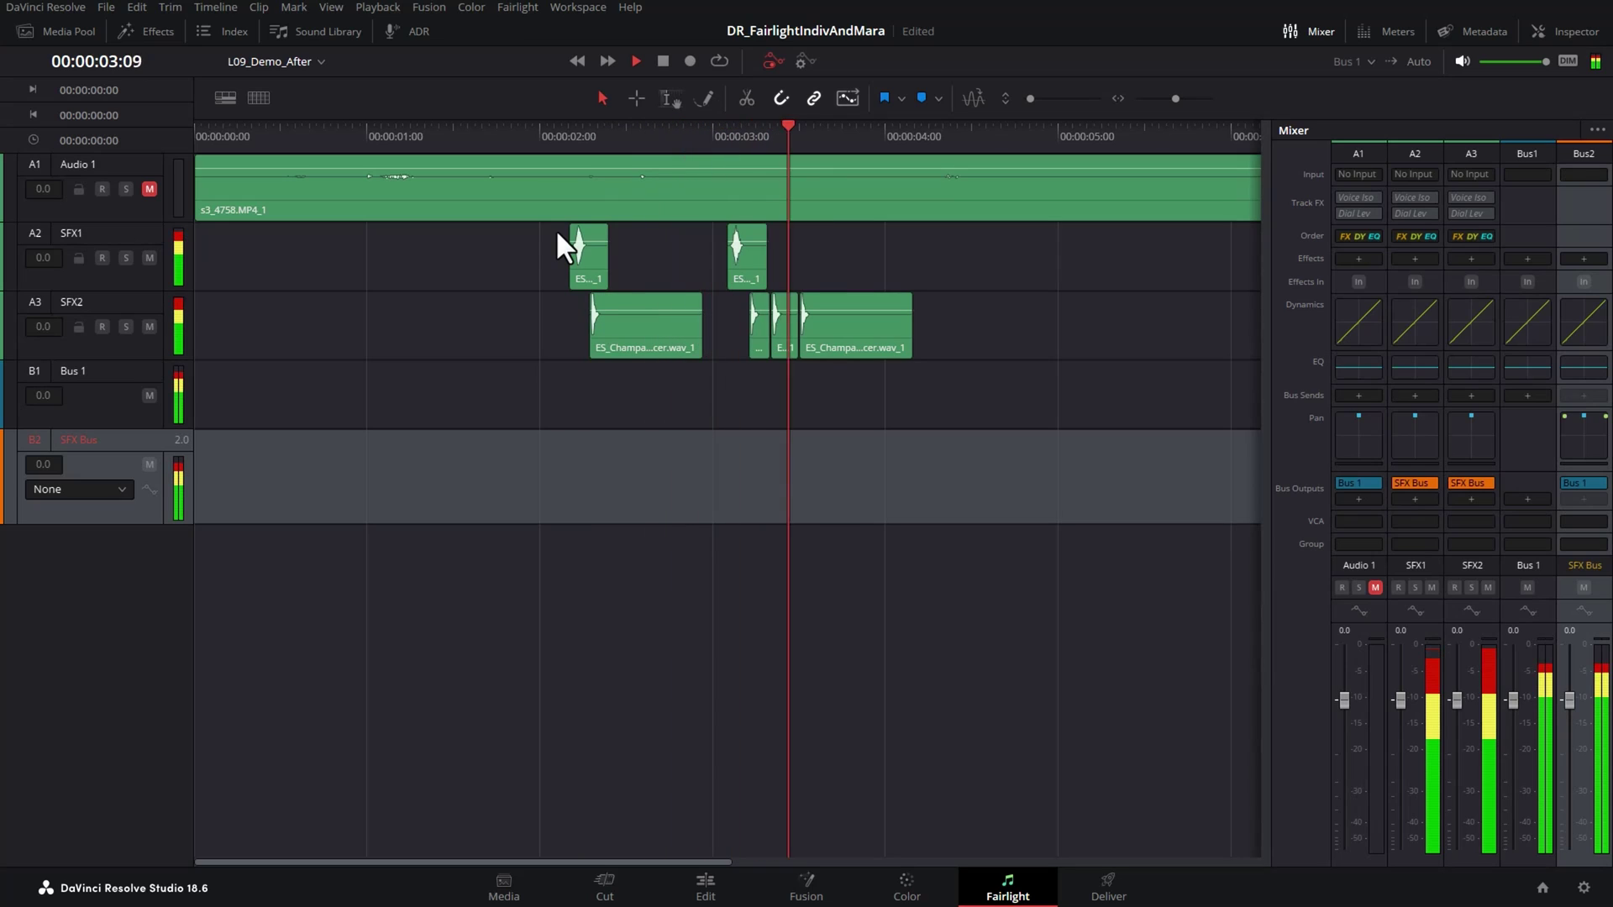
pyautogui.press('space')
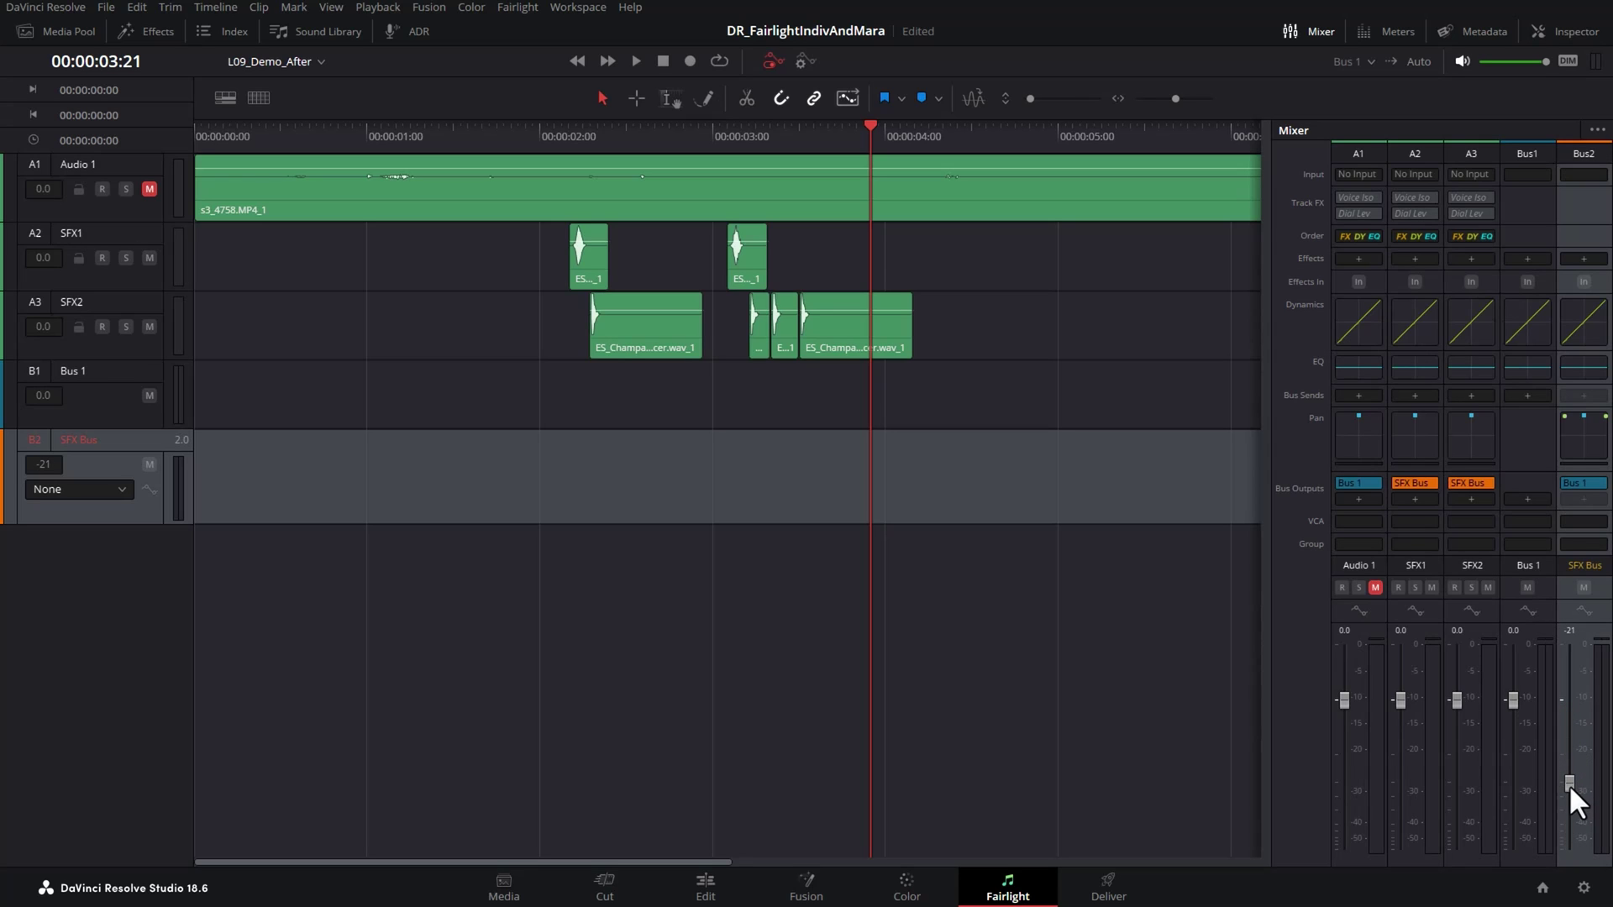
pyautogui.moveTo(1566, 781); pyautogui.dragTo(1587, 674)
pyautogui.click(526, 137)
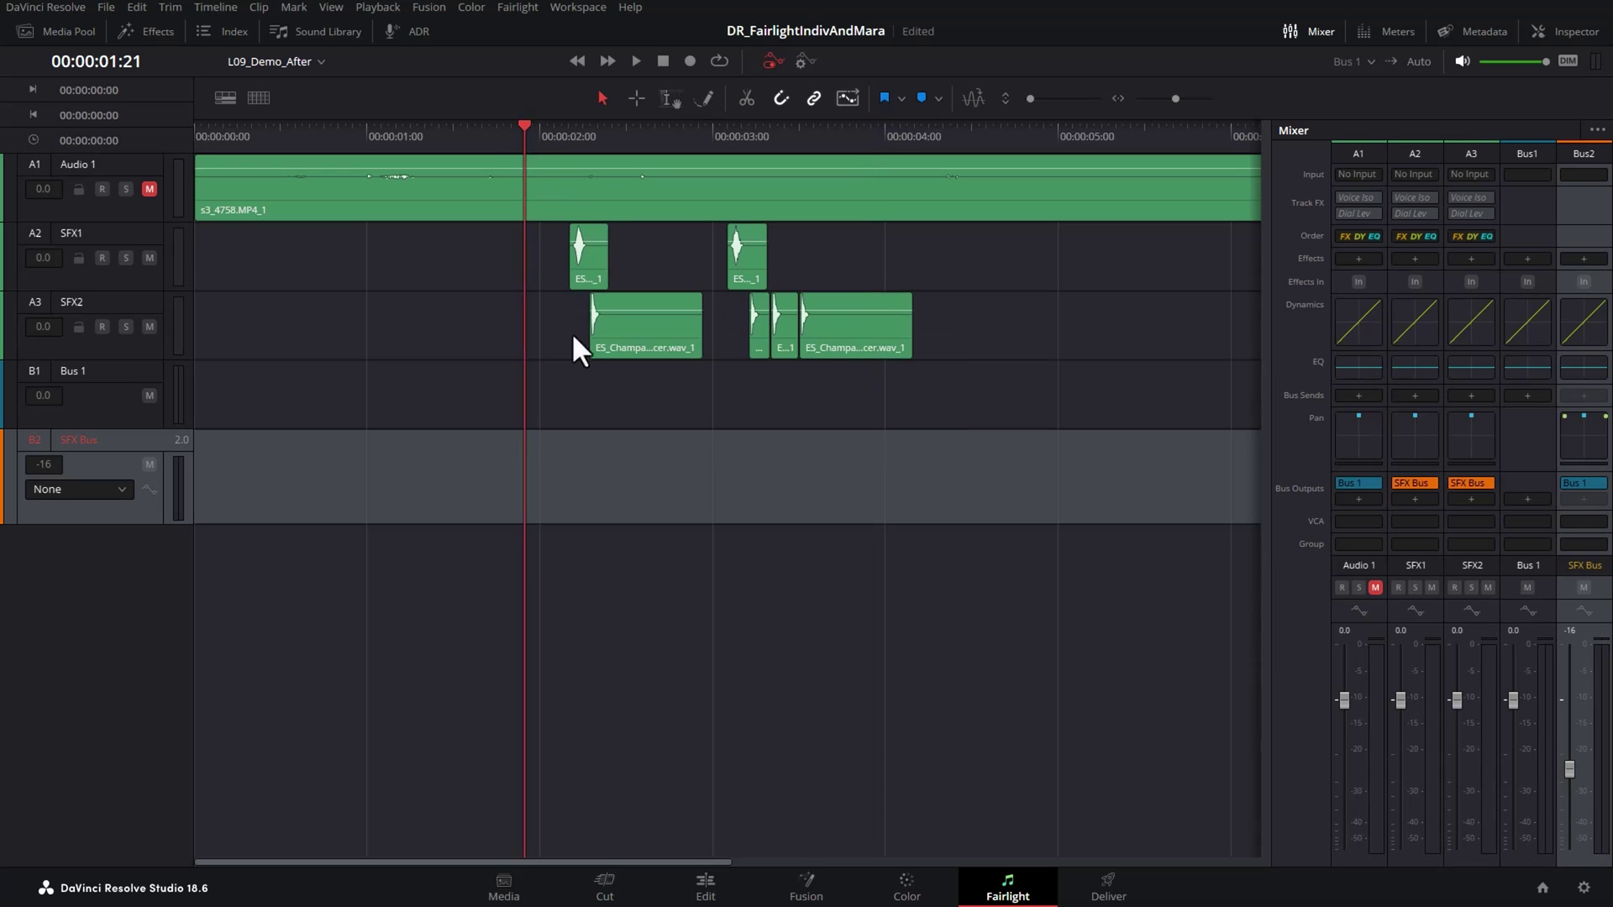
pyautogui.press('space')
pyautogui.press('space')
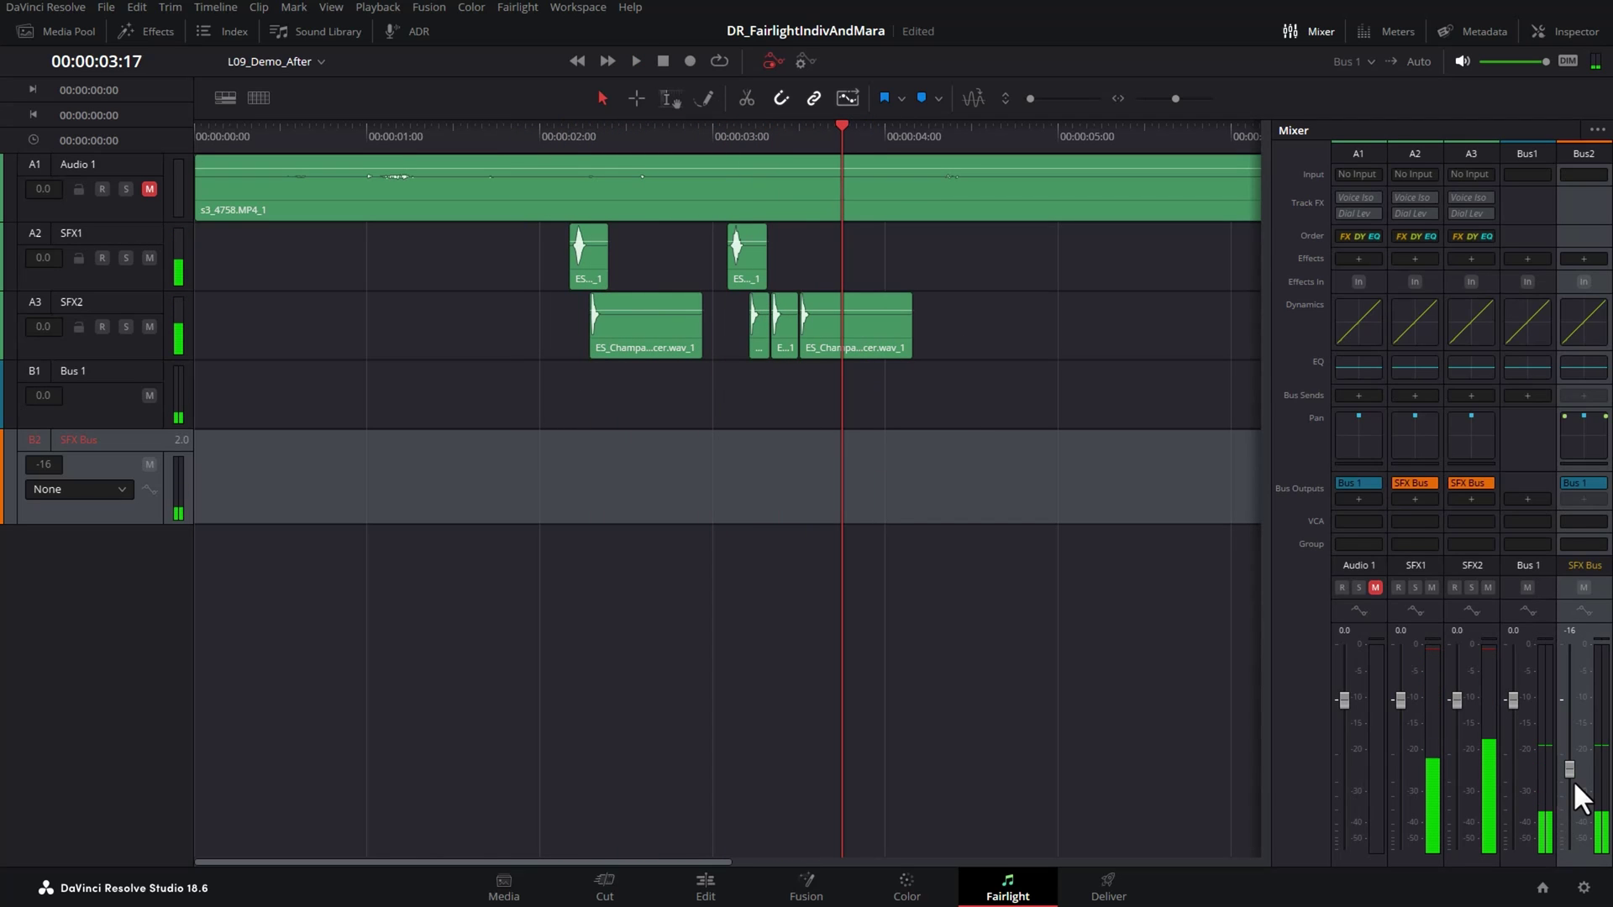
# Raise the SFX Bus fader to +10 dB and replay from before the effects
pyautogui.moveTo(1571, 768); pyautogui.dragTo(1581, 643)
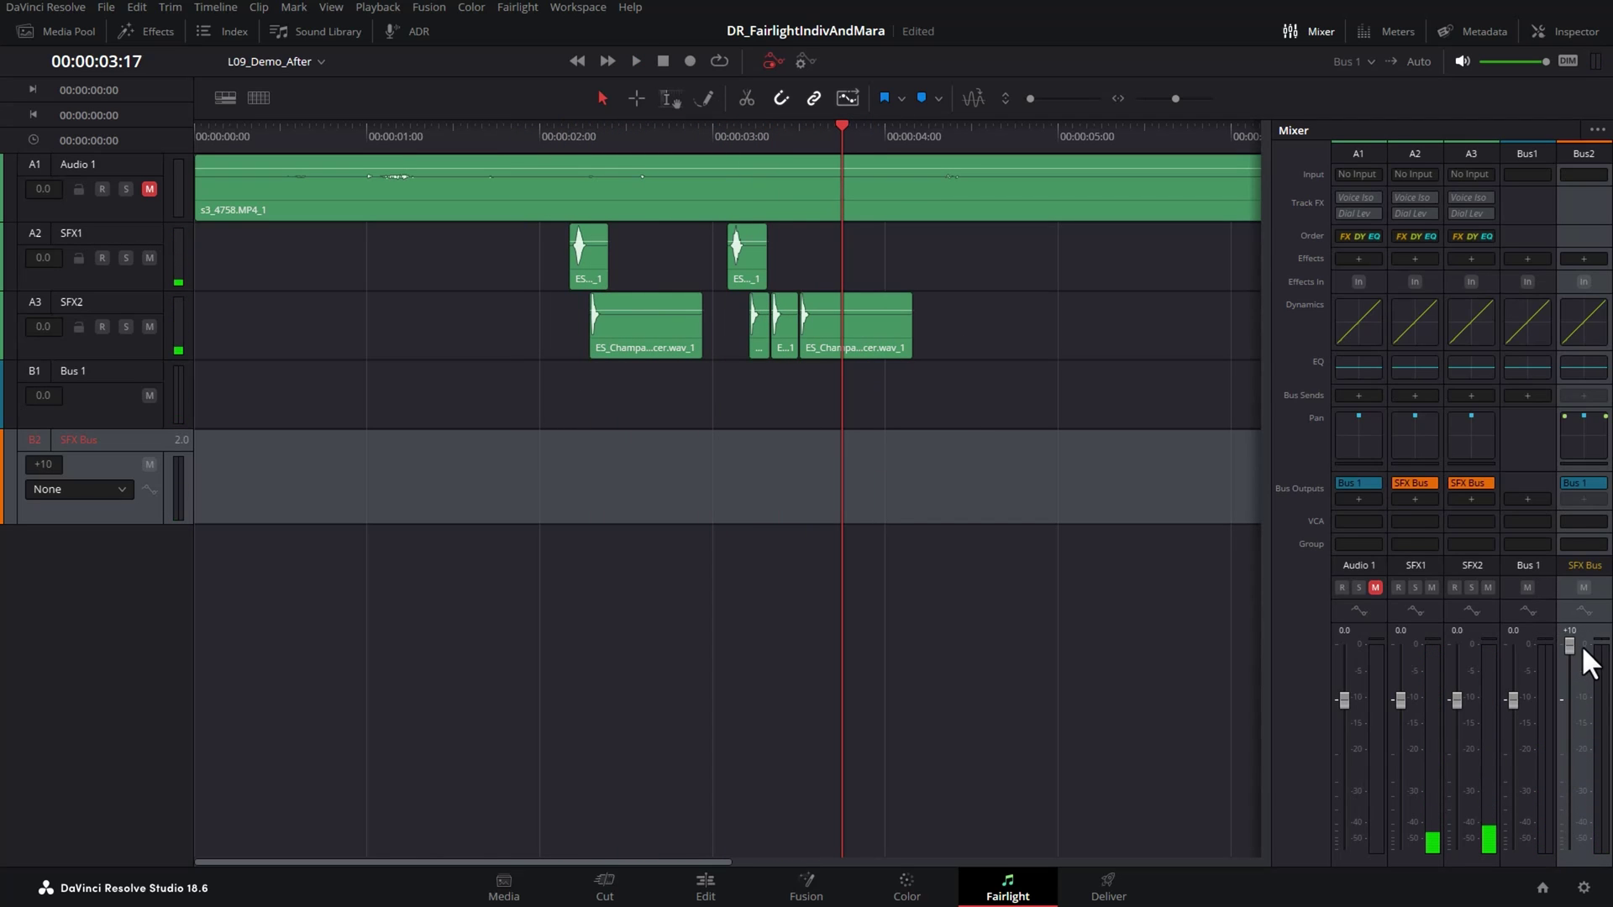
pyautogui.click(503, 137)
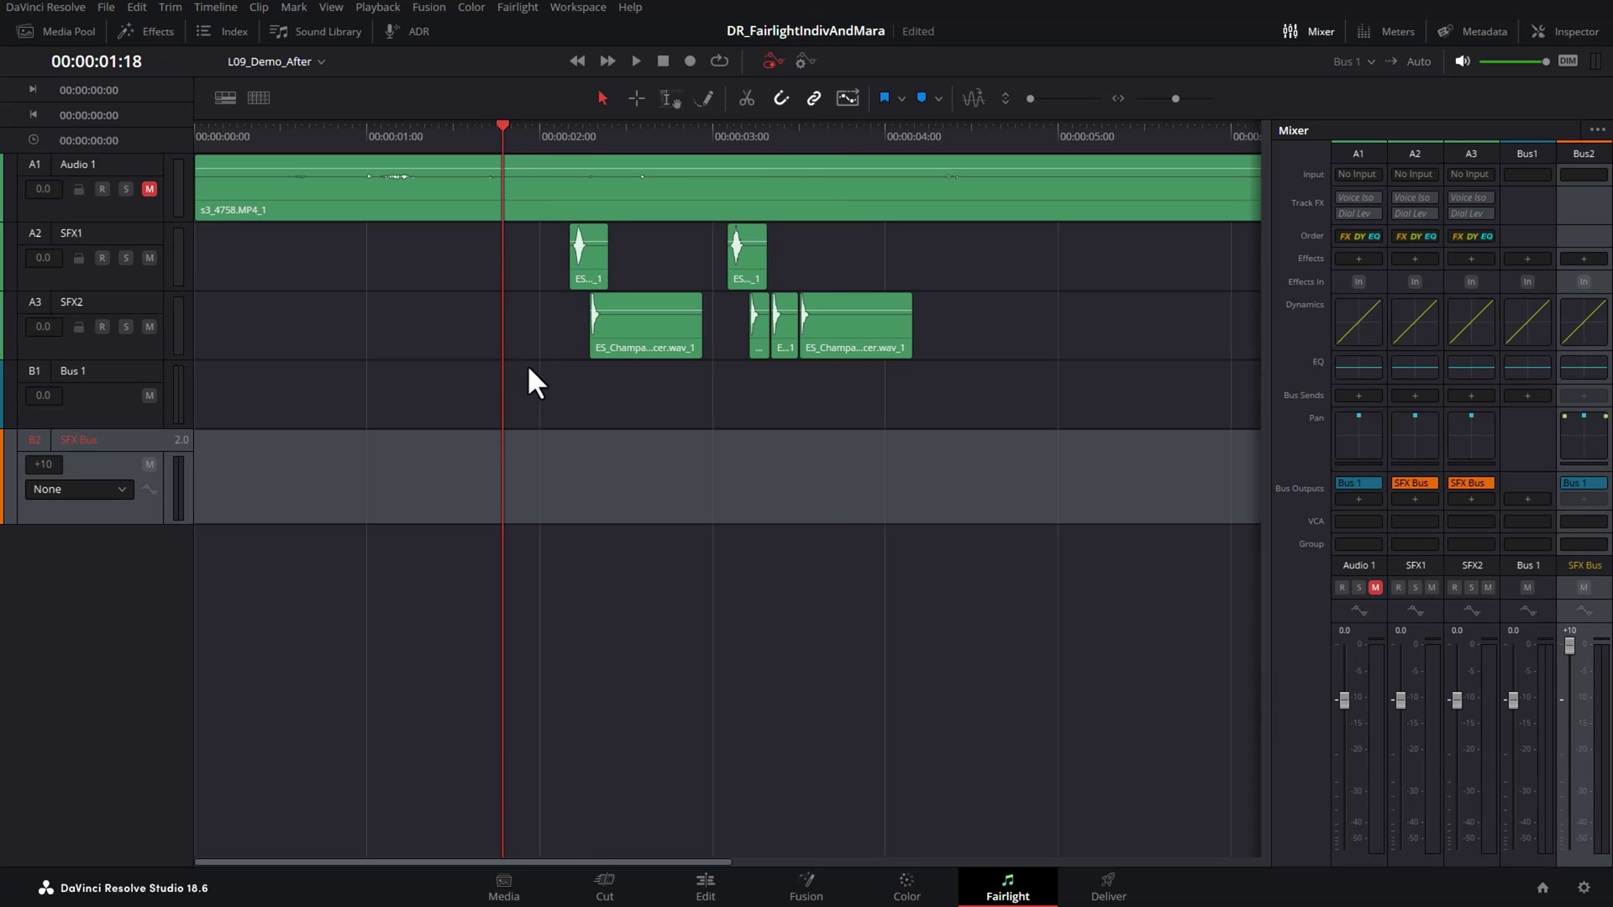
pyautogui.press('space')
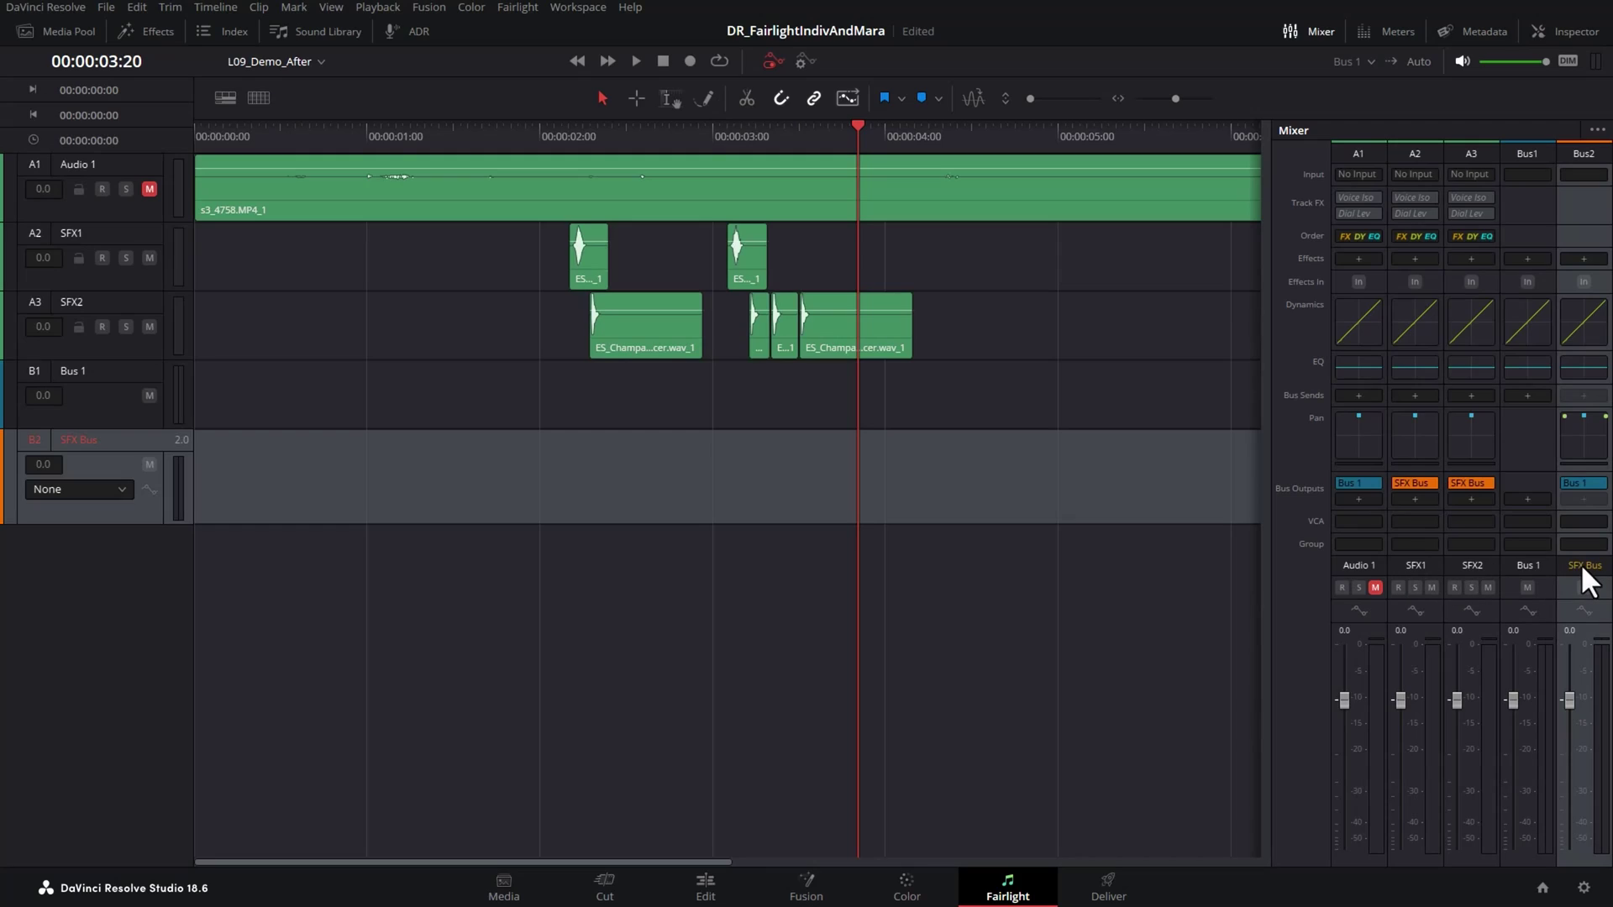
# Open SFX Bus Dynamics and enable the compressor at -22.0 dB threshold, 2.0:1 ratio
pyautogui.doubleClick(1573, 319)
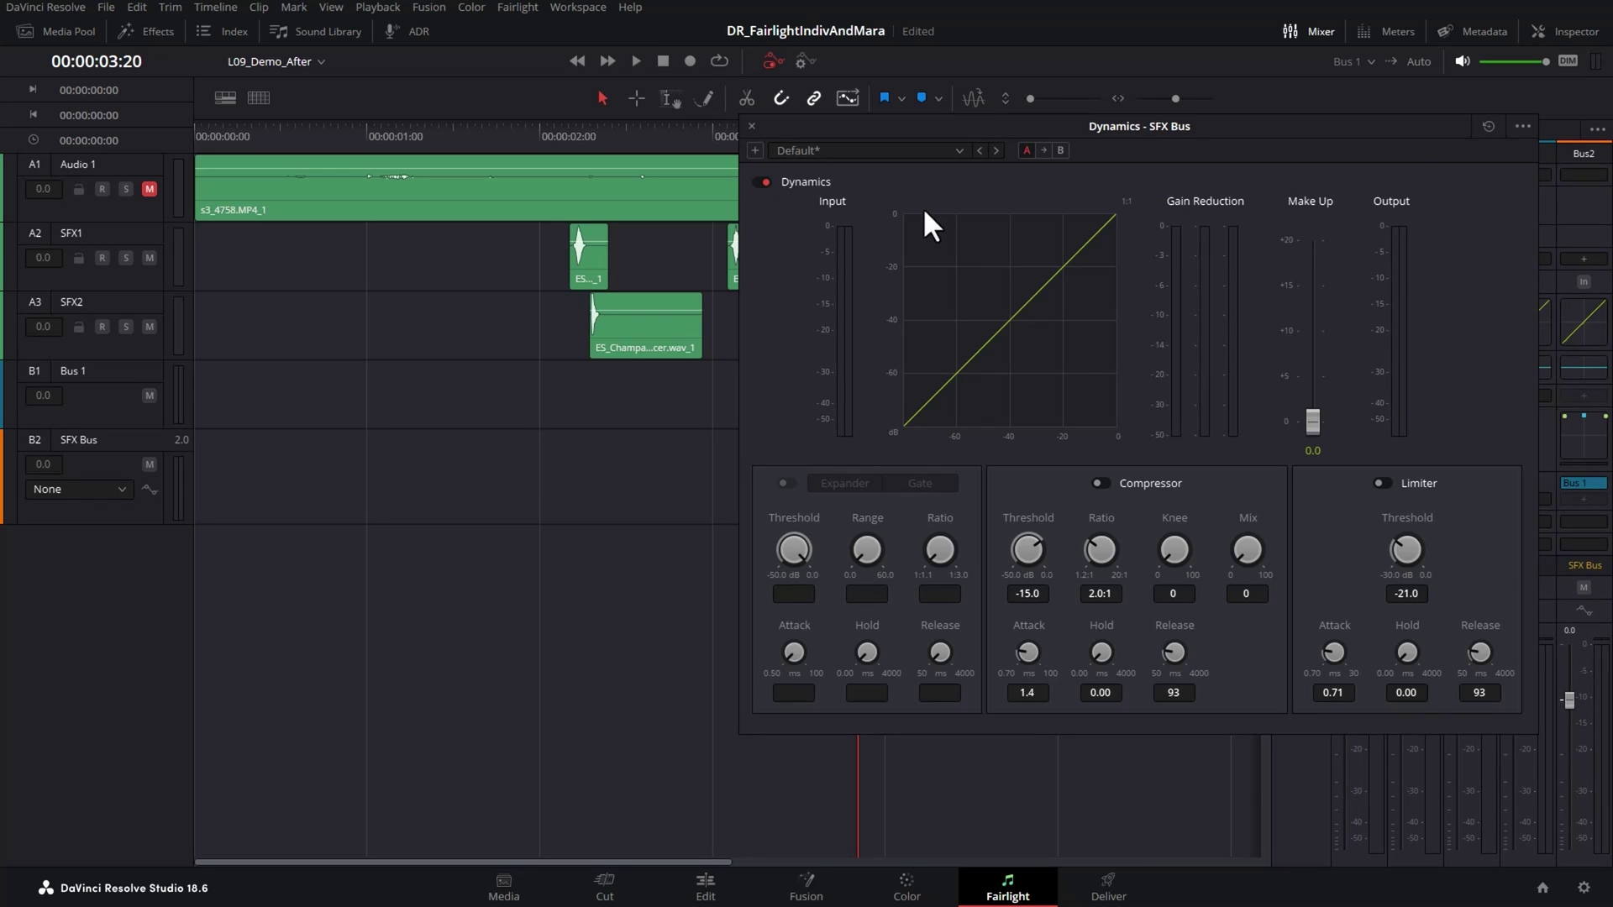
pyautogui.click(1100, 484)
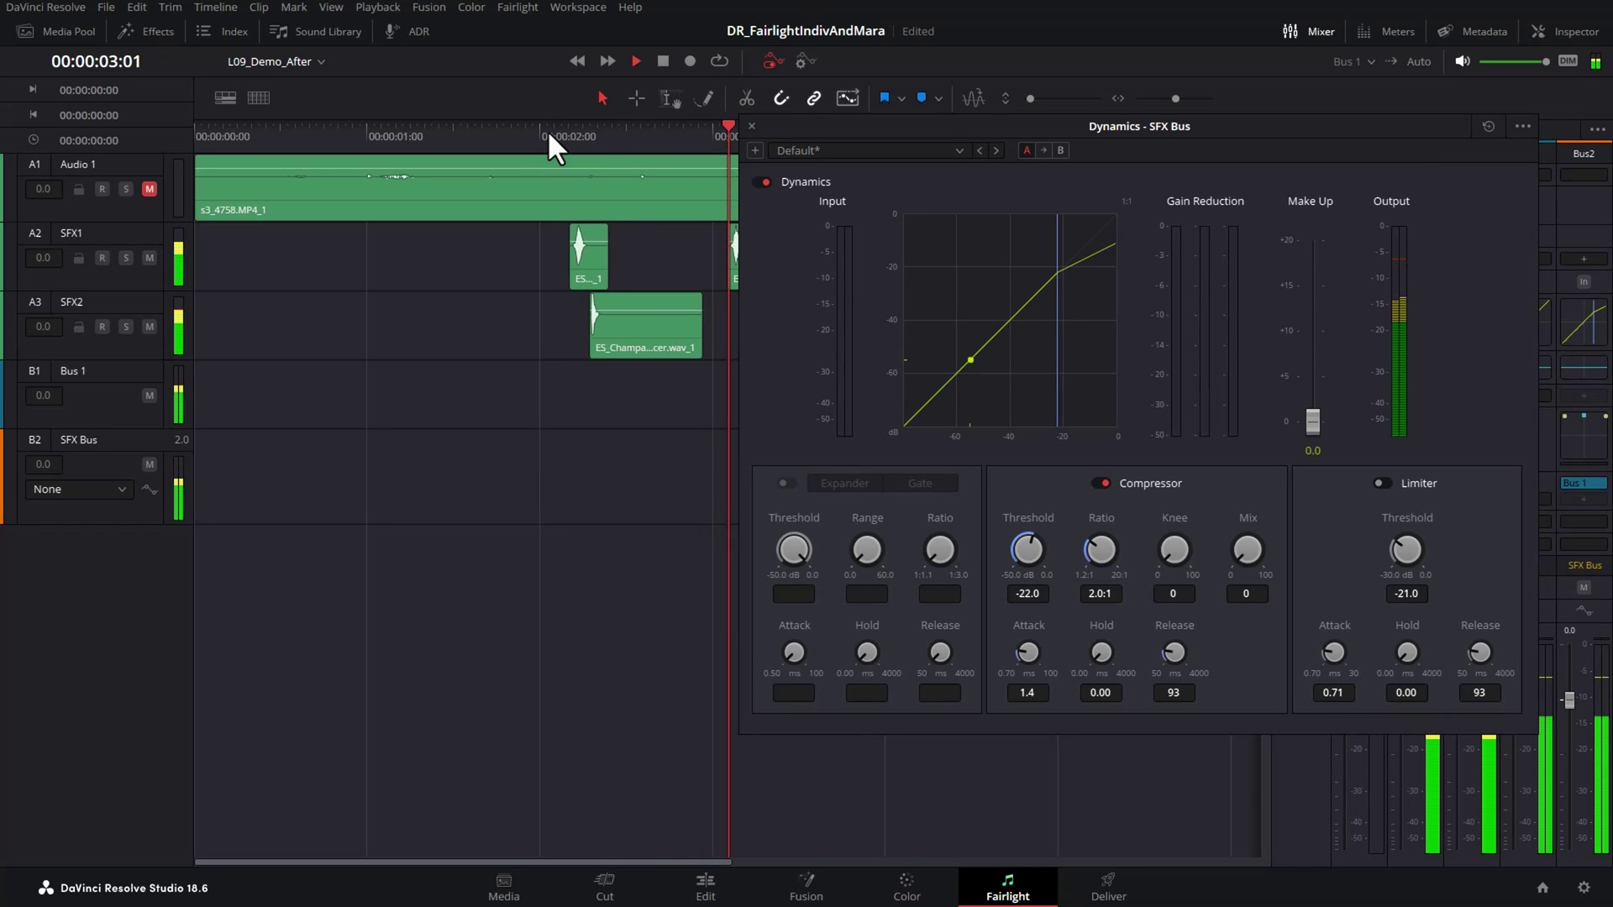